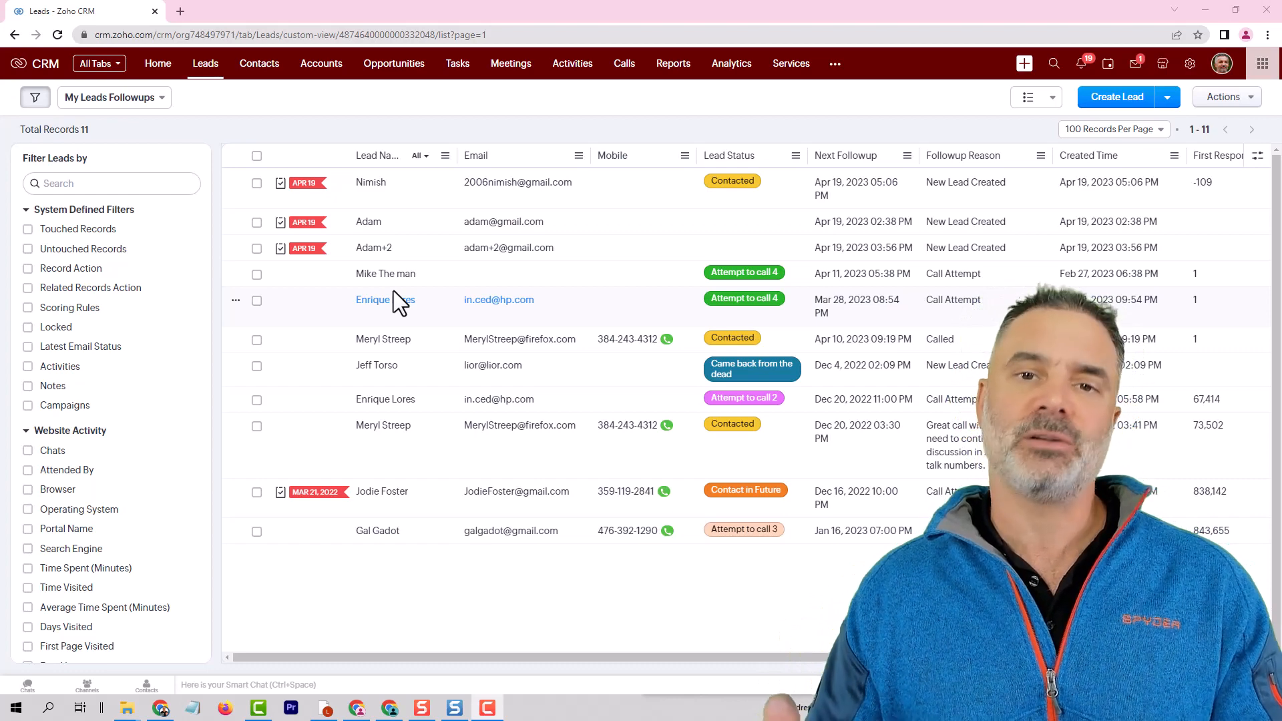
Open the fifth lead in the list, from HP, and search its record page for the Lead Source field.
left_click(429, 307)
scroll(421, 444, "down", 5)
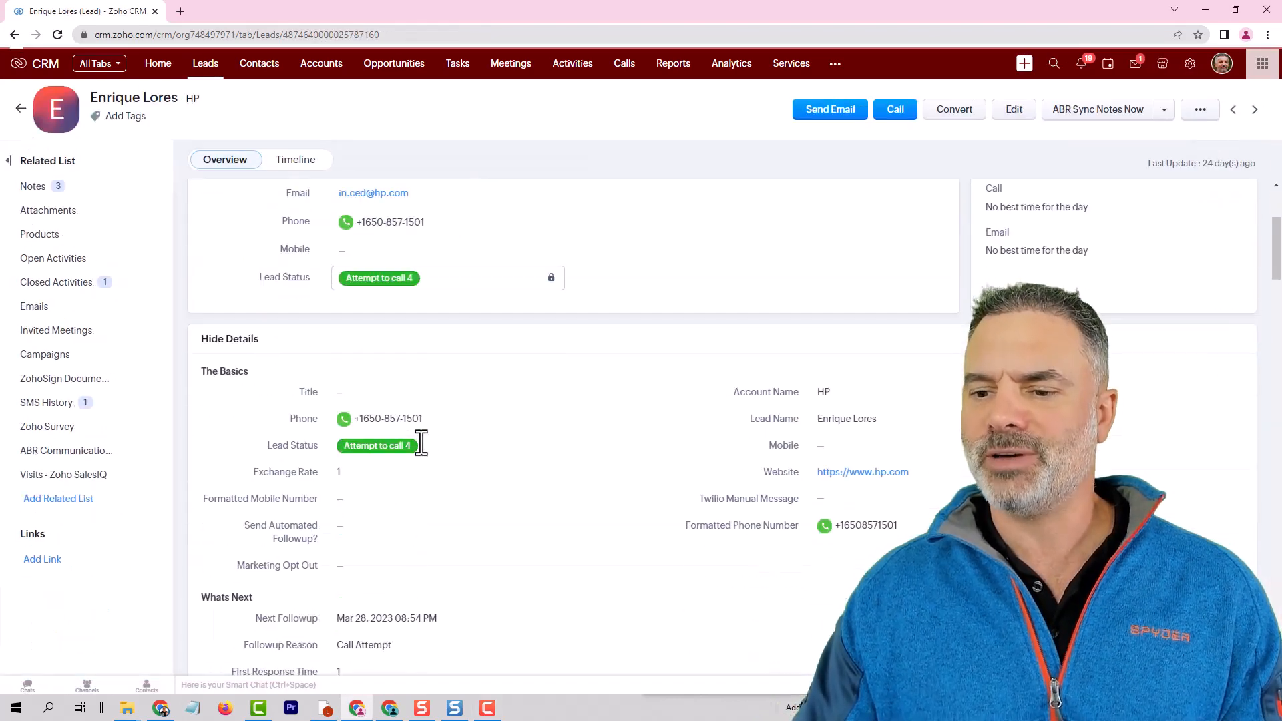
key("ctrl+f")
type("le")
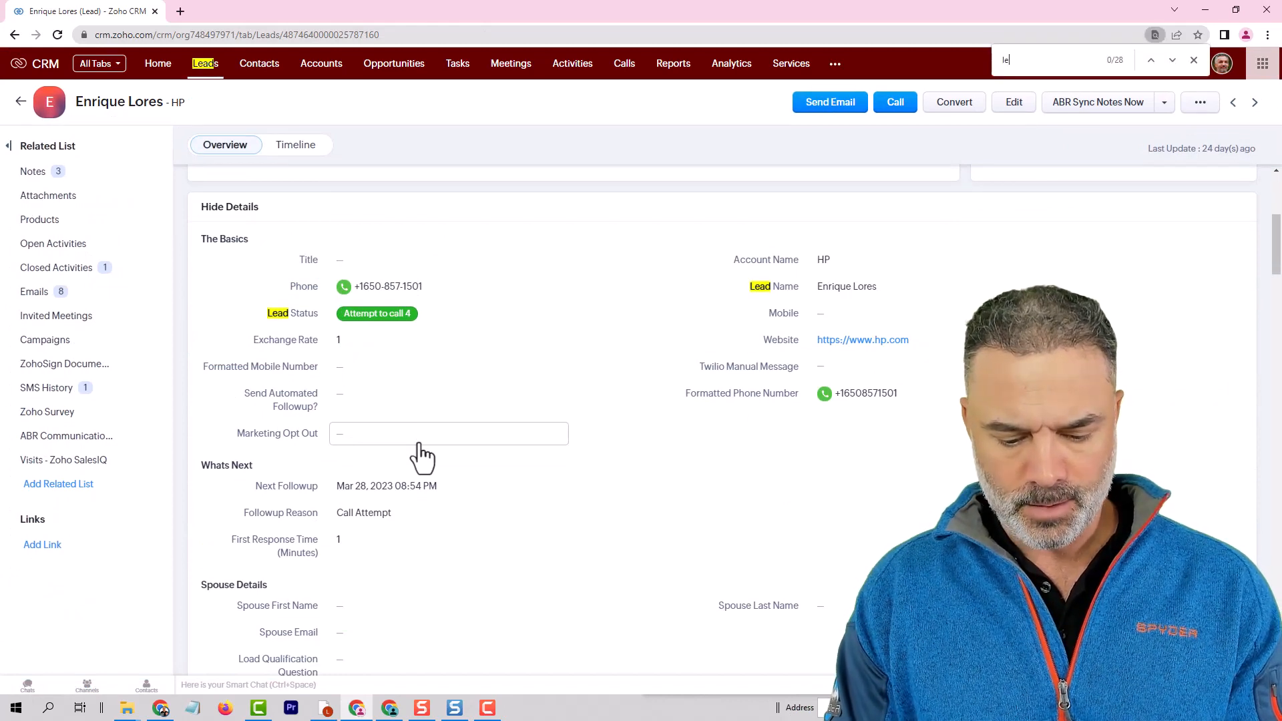
type("ad sou")
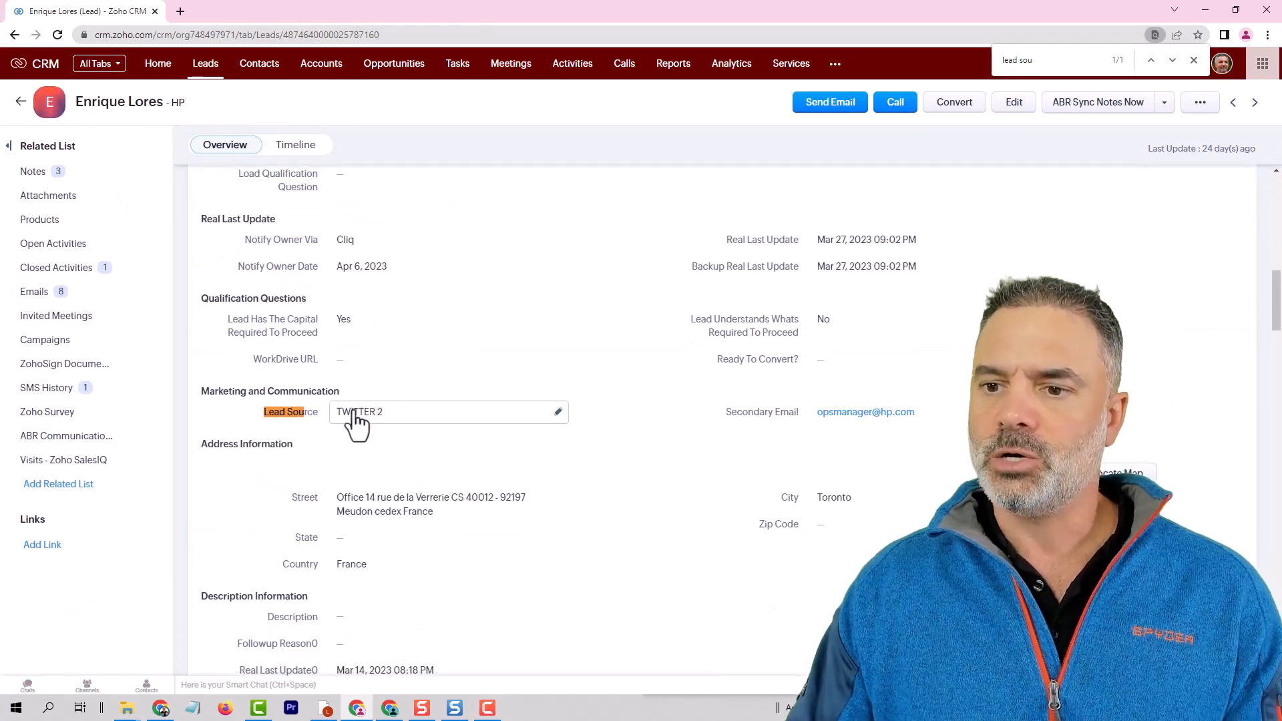
left_click(433, 413)
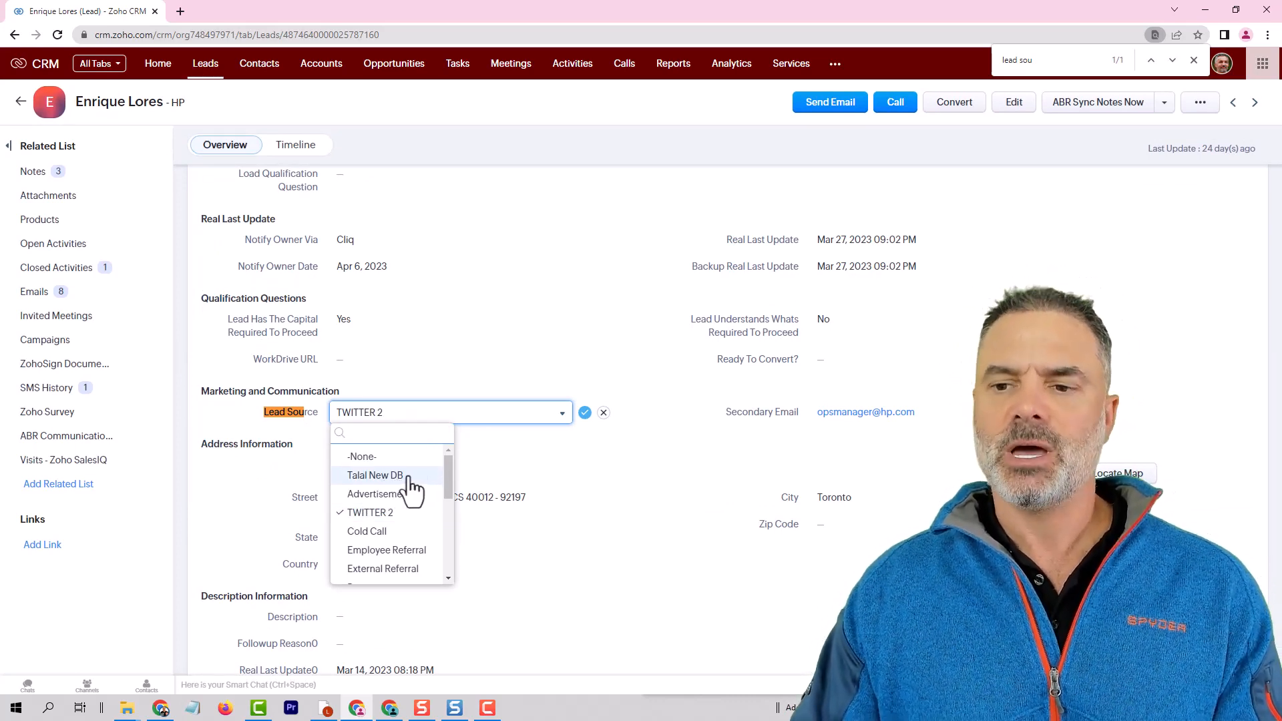
left_click(378, 475)
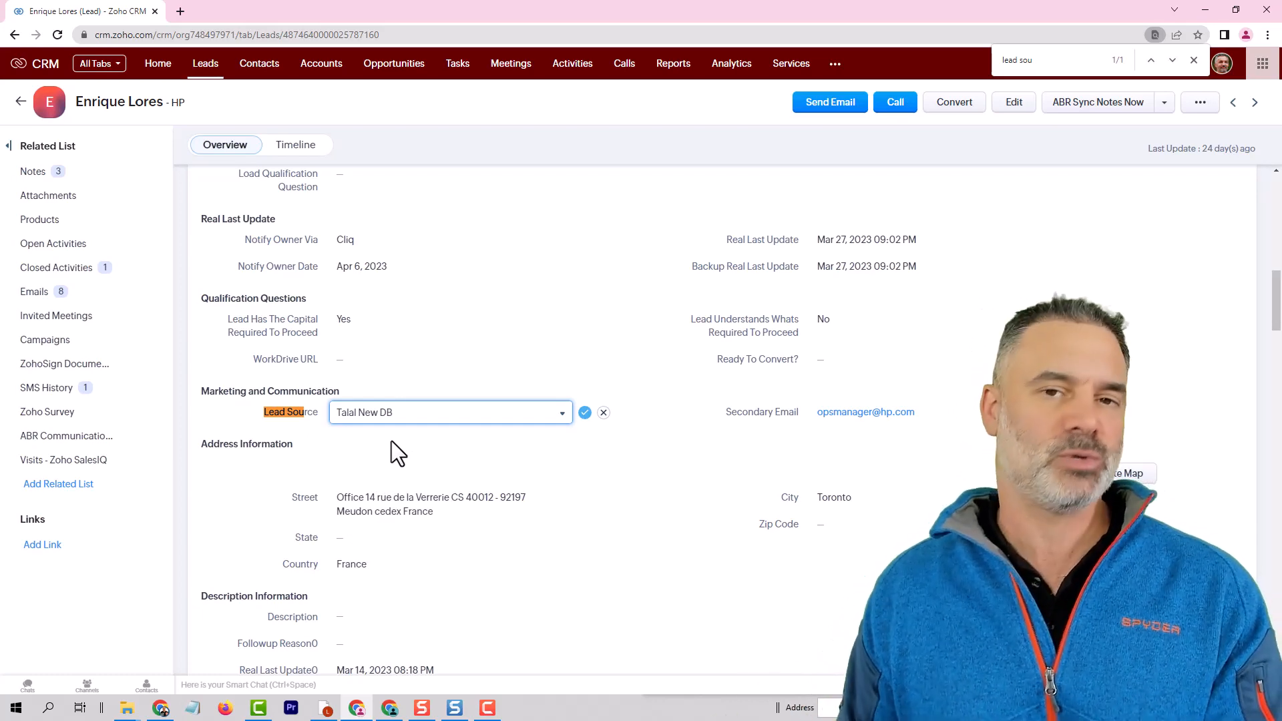
left_click(604, 413)
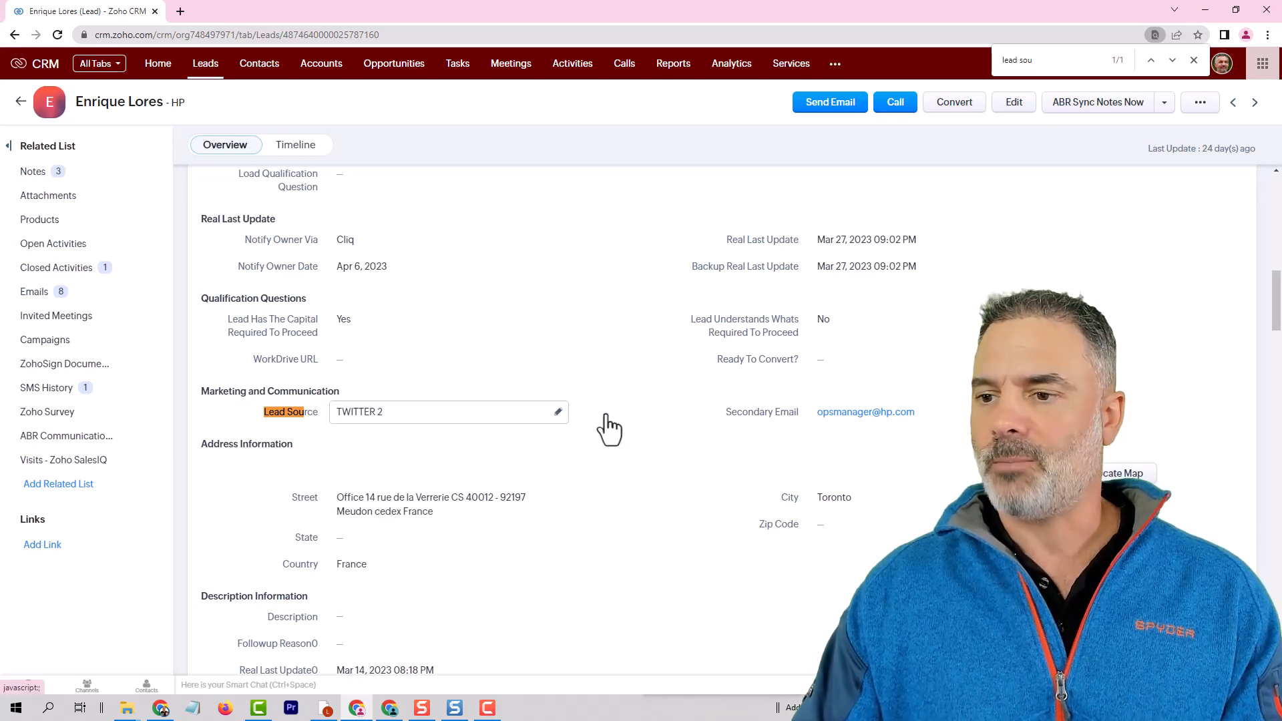
left_click(1193, 60)
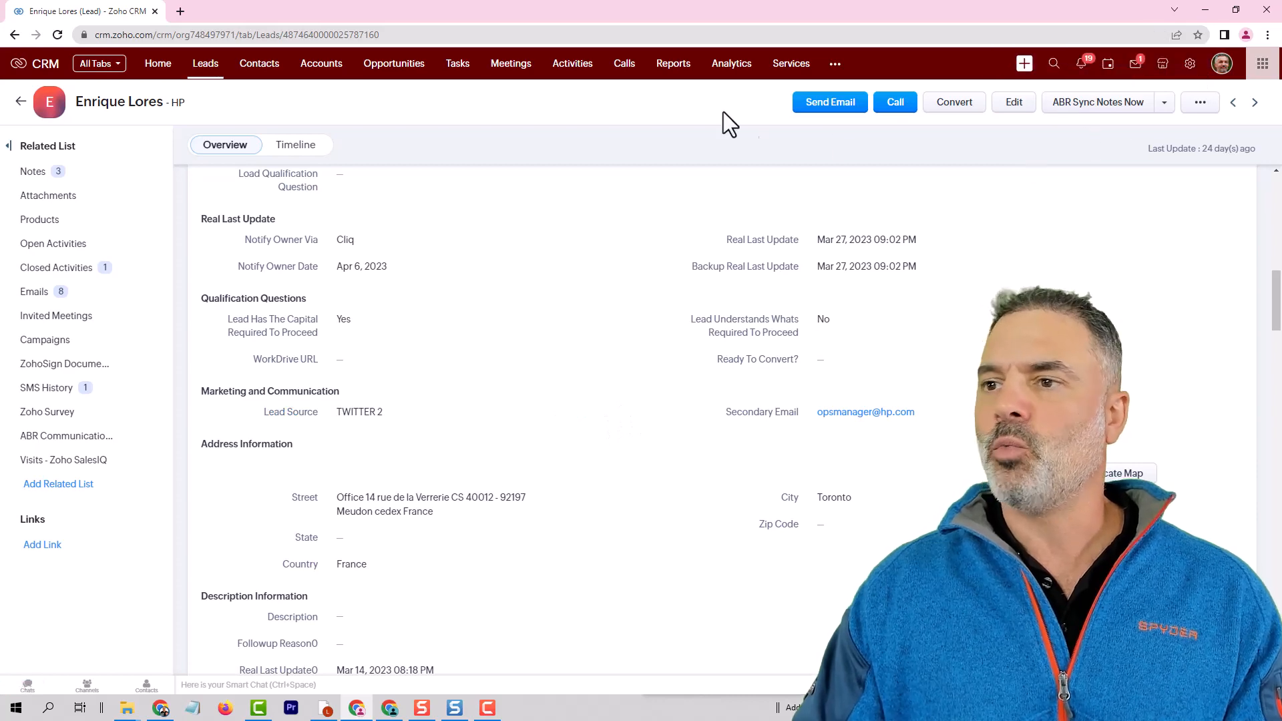
Go back to the Leads list and open the Import Leads page.
left_click(204, 67)
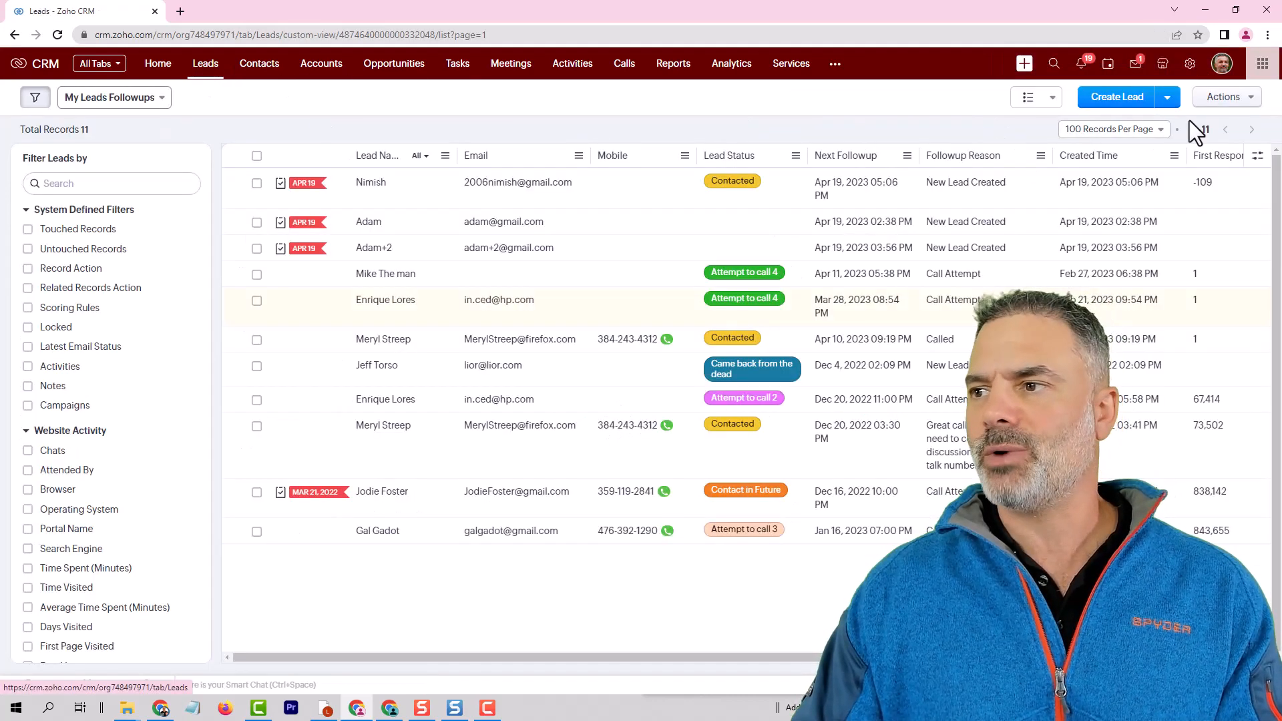
mouse_move(1094, 96)
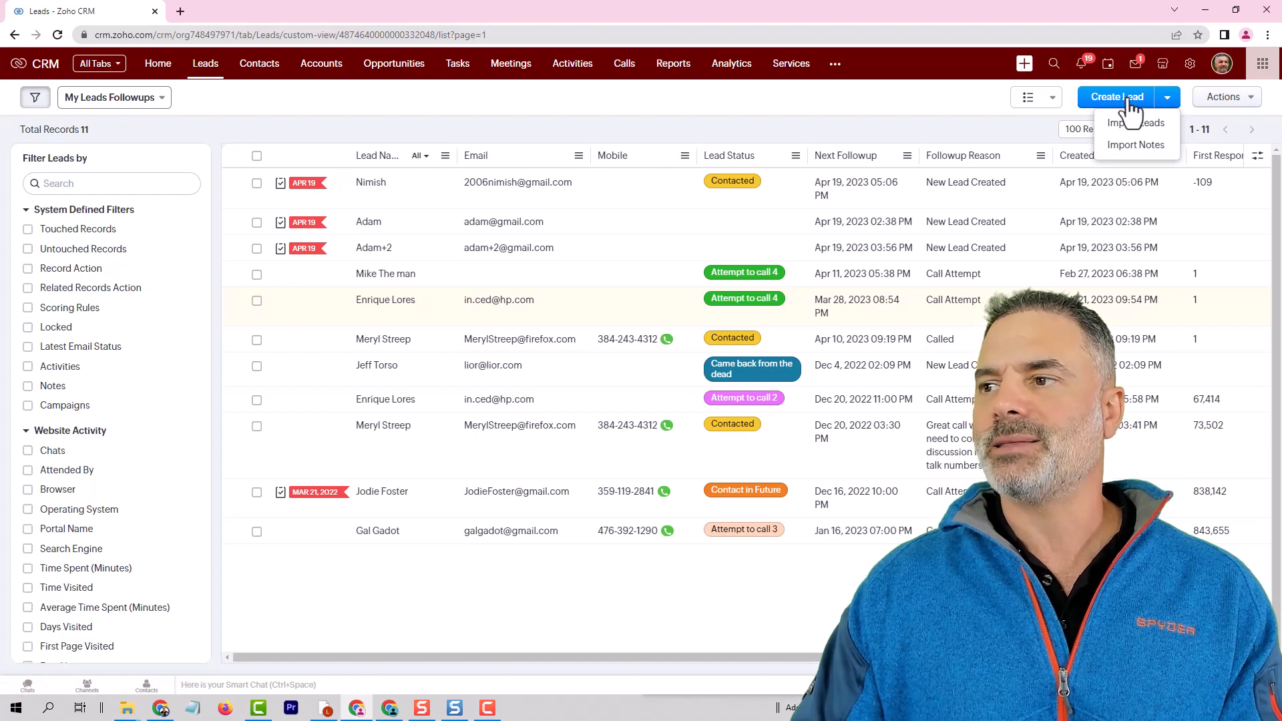
left_click(1138, 124)
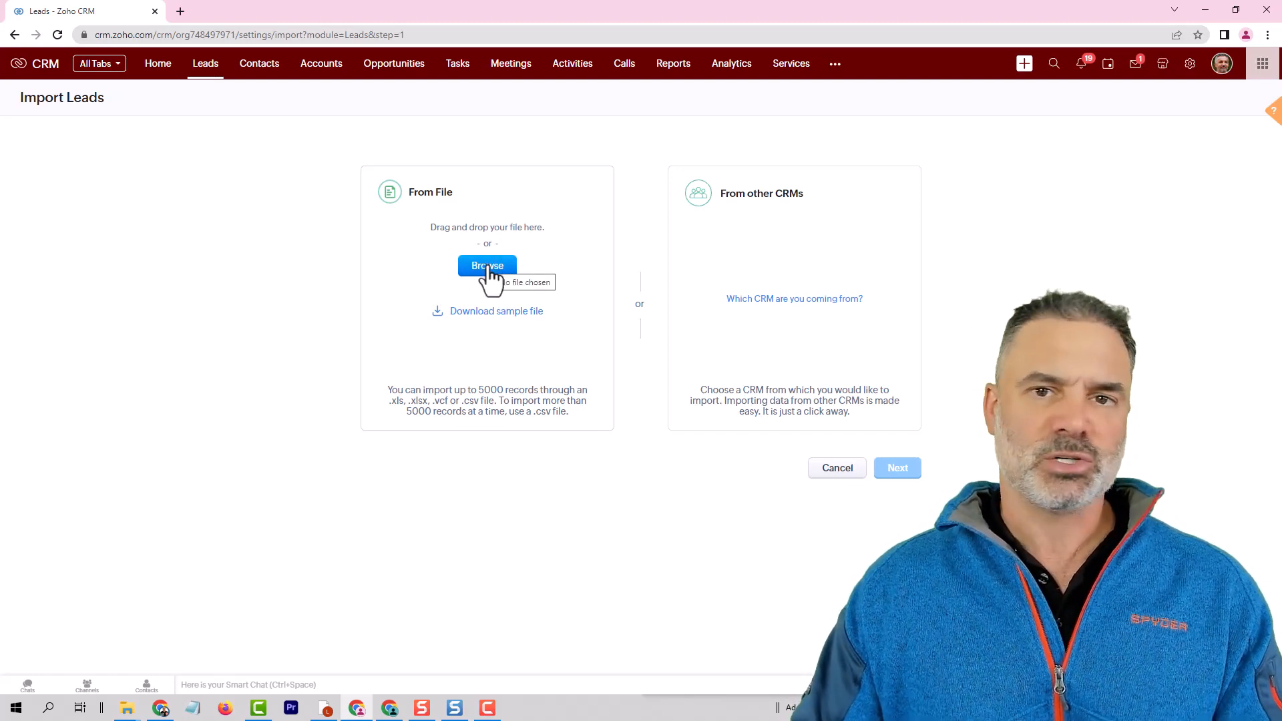
Start a data import from another CRM in Setup, naming the source HHHH.
left_click(1189, 64)
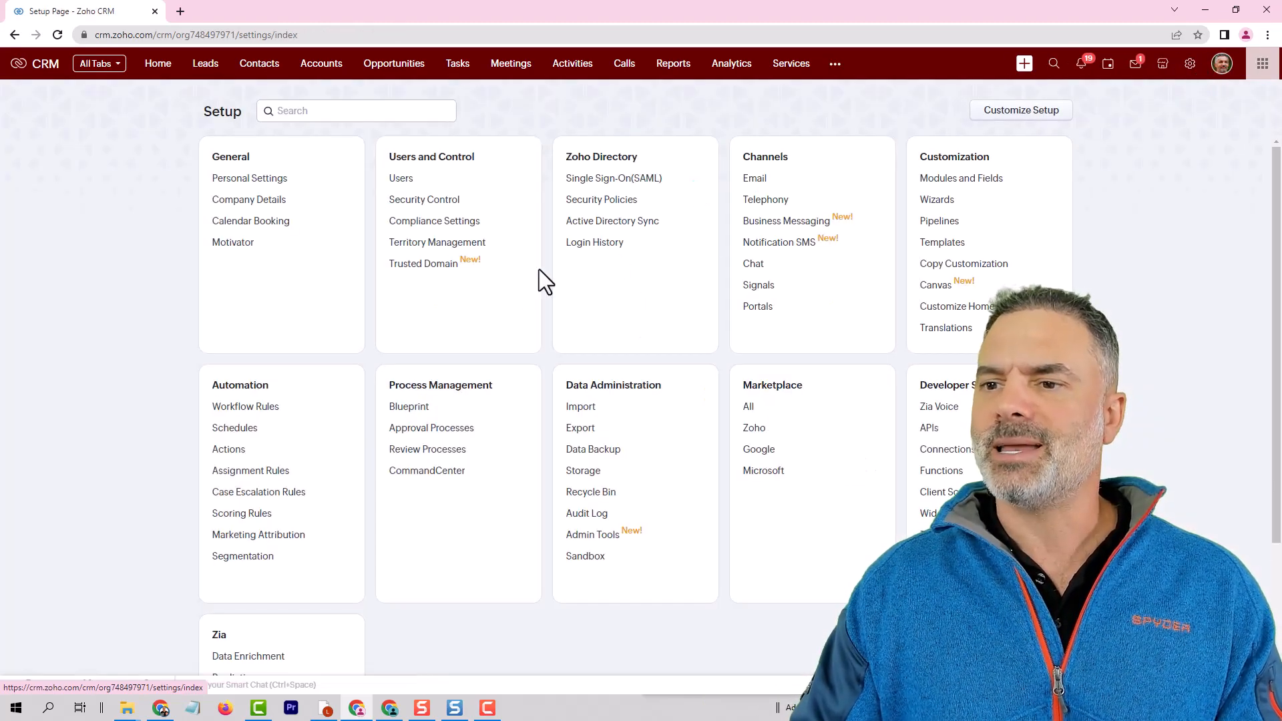
left_click(580, 410)
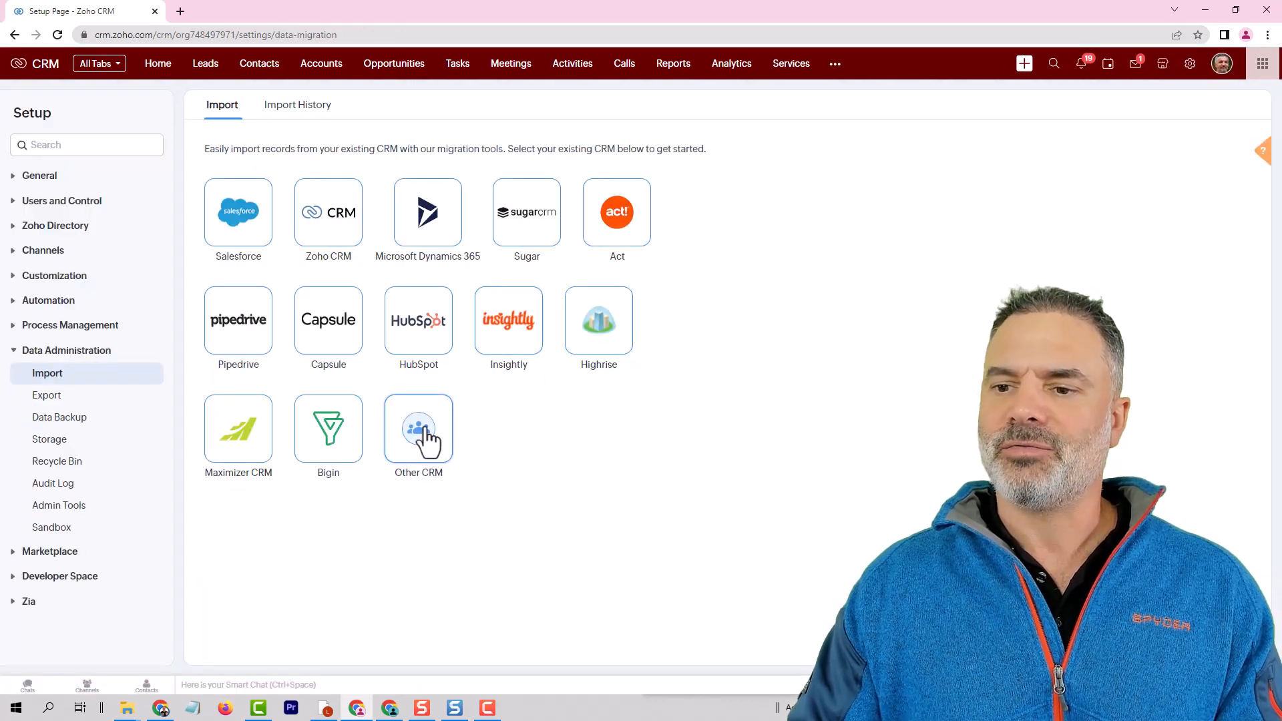
left_click(425, 440)
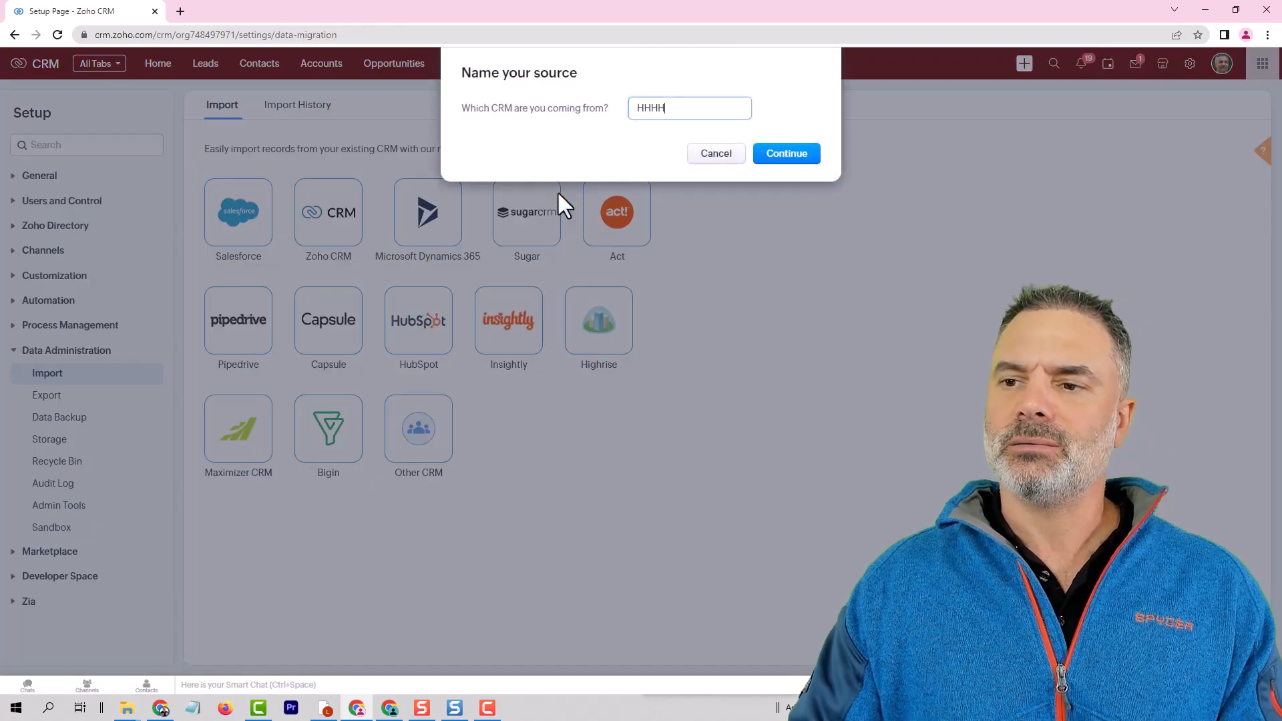
left_click(781, 166)
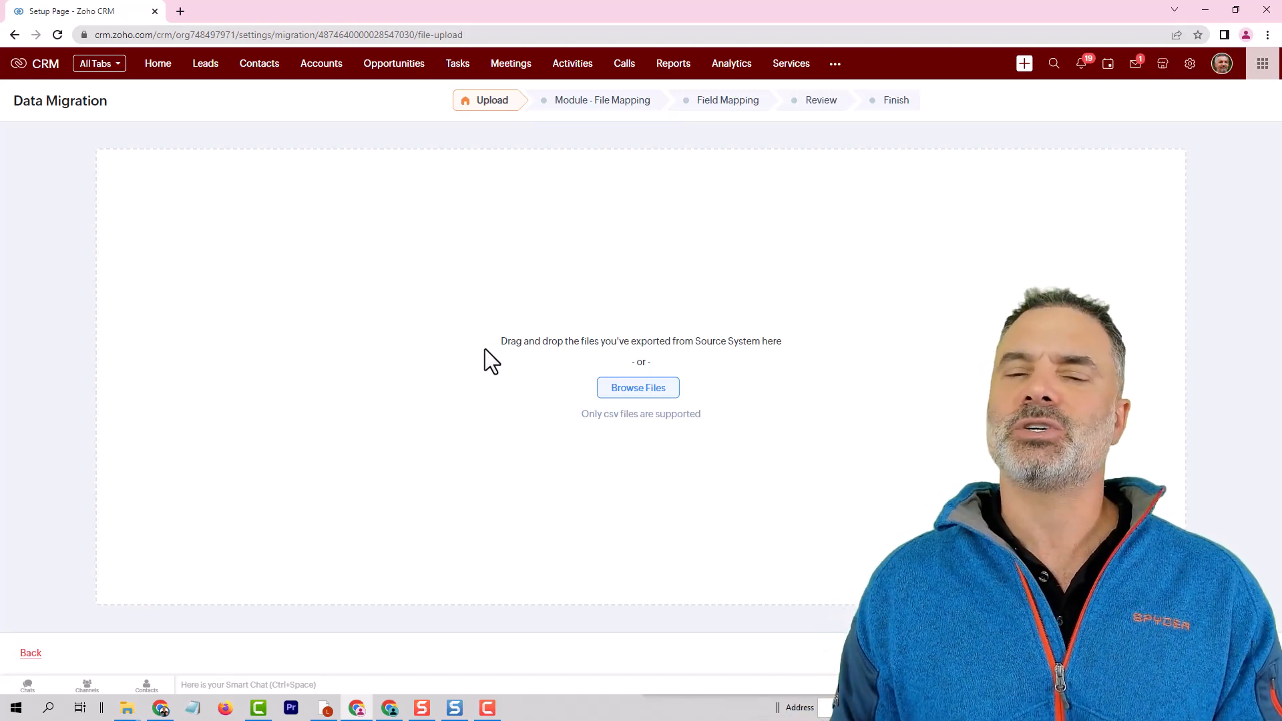
Open Deduplicate Leads for the Leads module and select Email, Phone and Mobile as the fields for identifying duplicates.
left_click(201, 64)
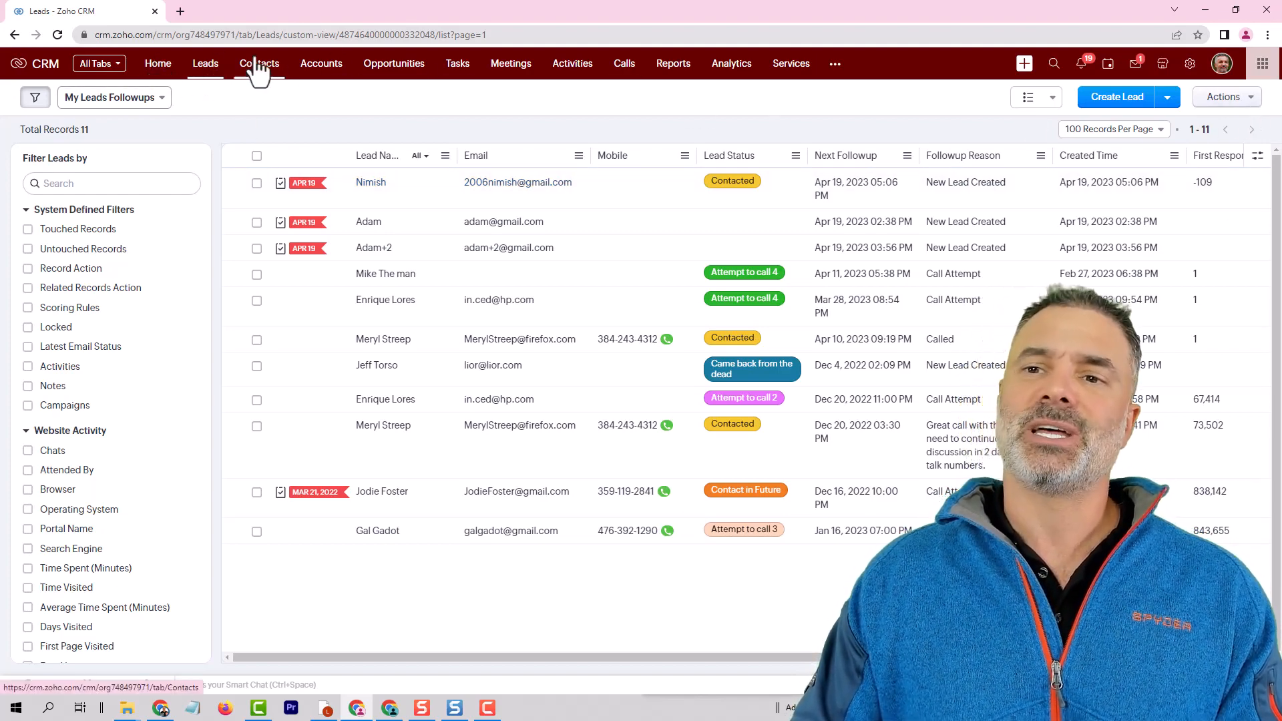
left_click(1227, 101)
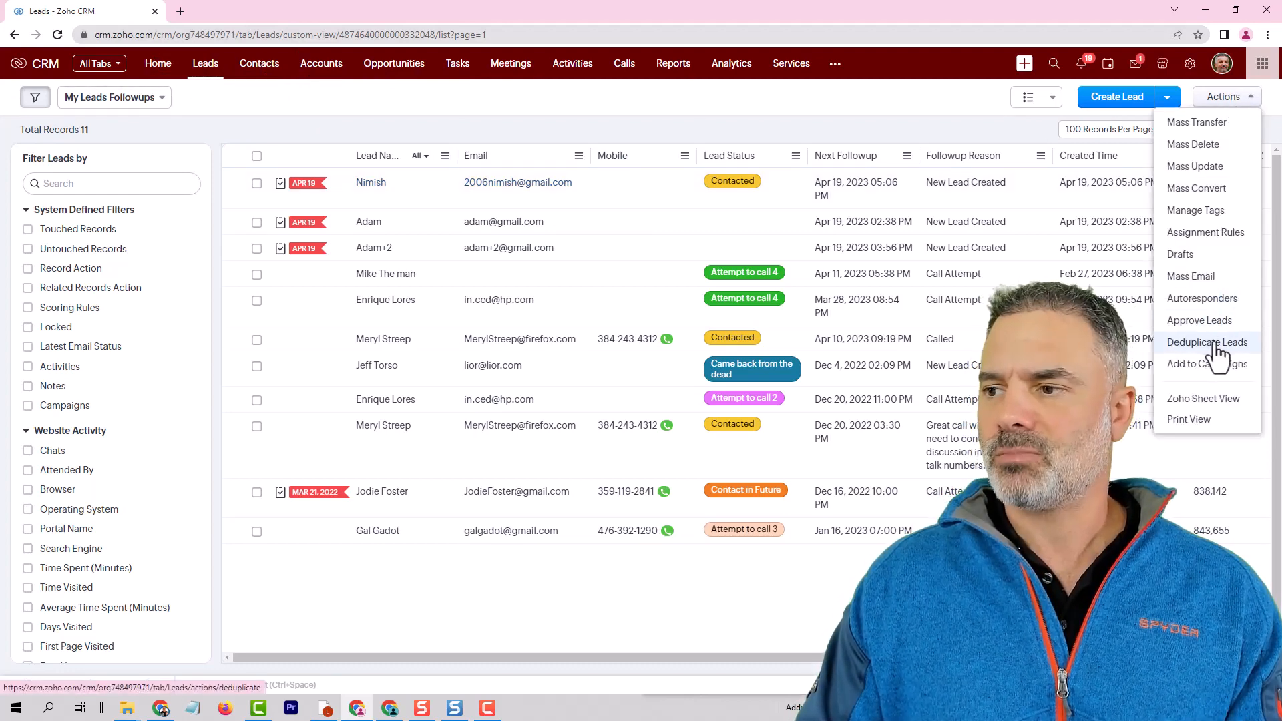
left_click(1214, 343)
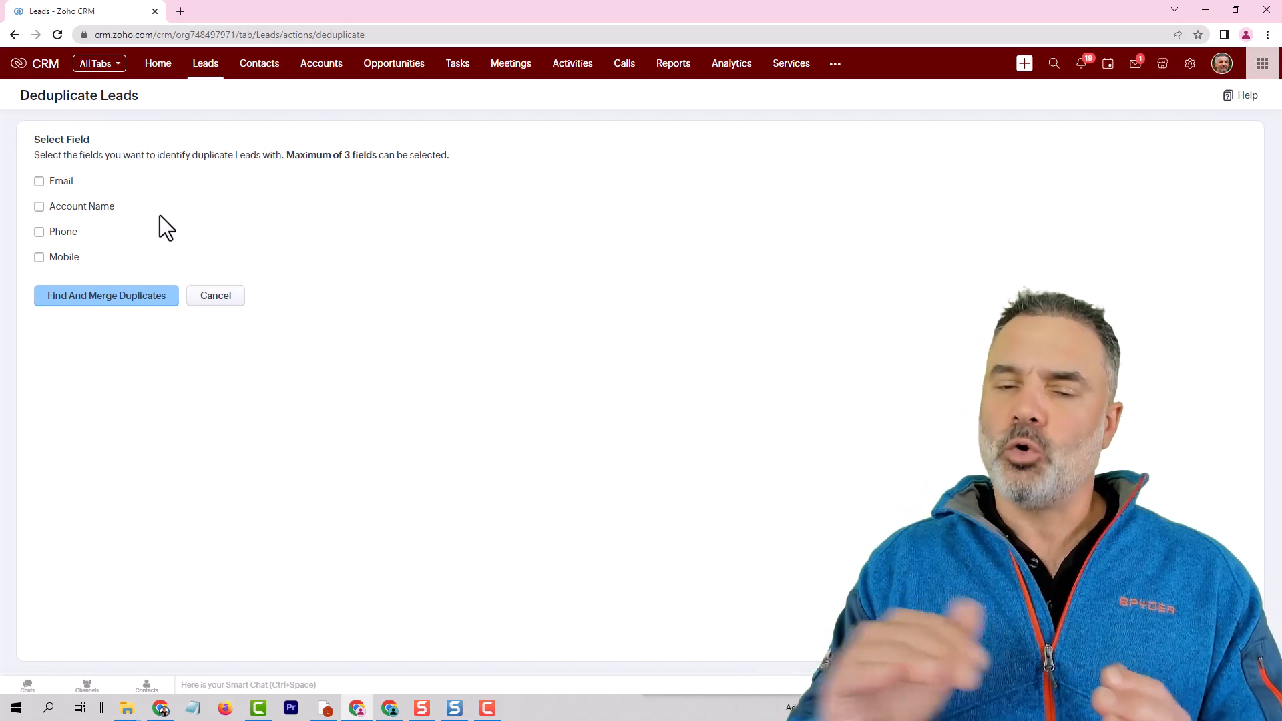
left_click(59, 183)
left_click(66, 234)
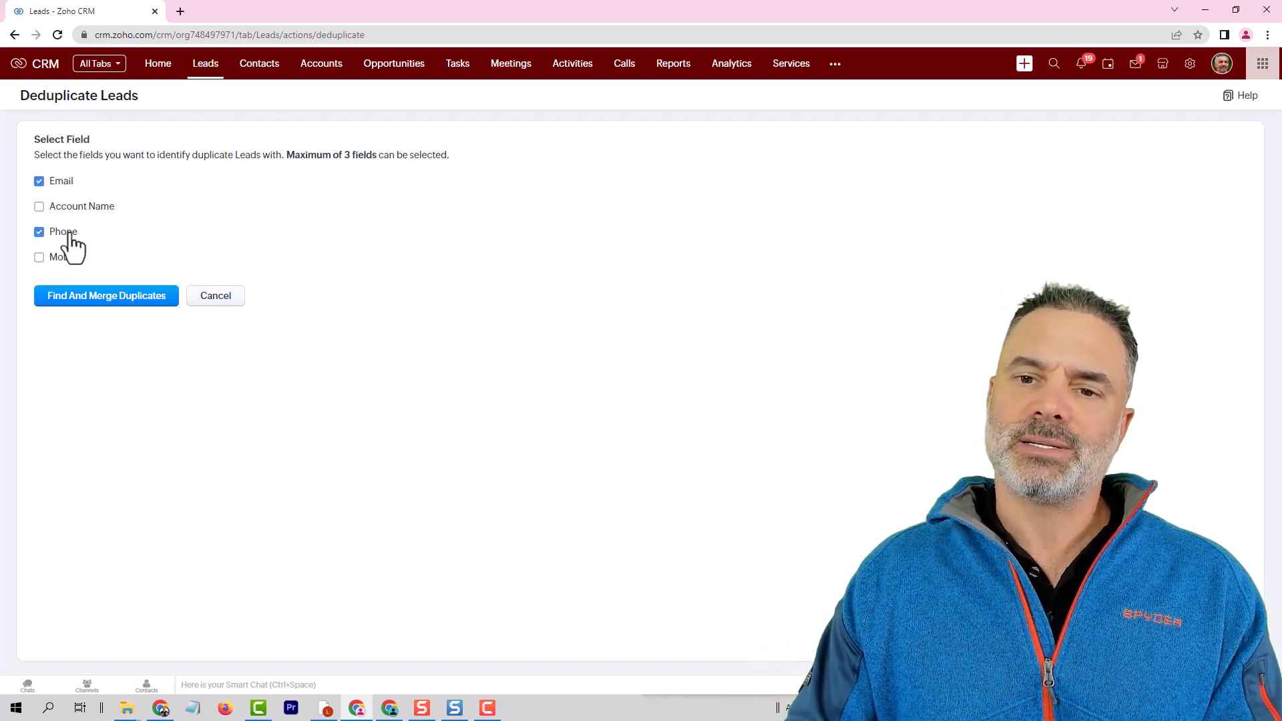
left_click(63, 267)
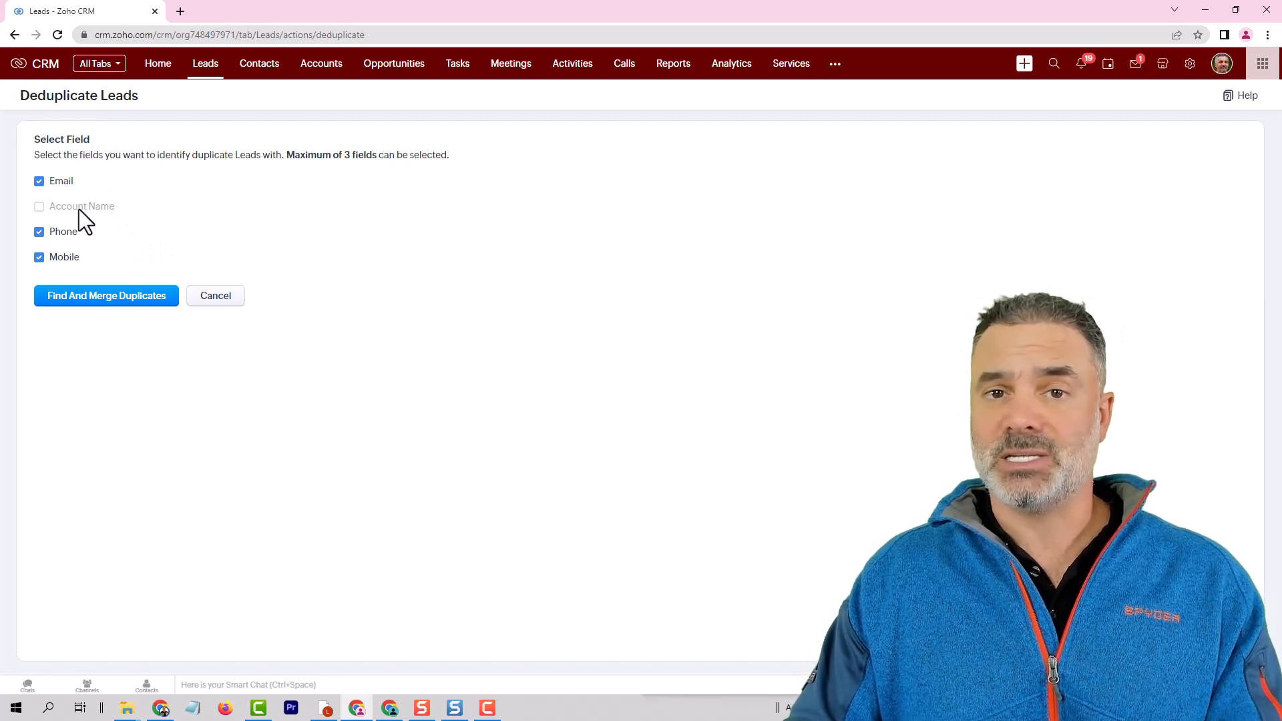
Run the search for duplicate leads and open the conflicting duplicates for resolution.
left_click(106, 297)
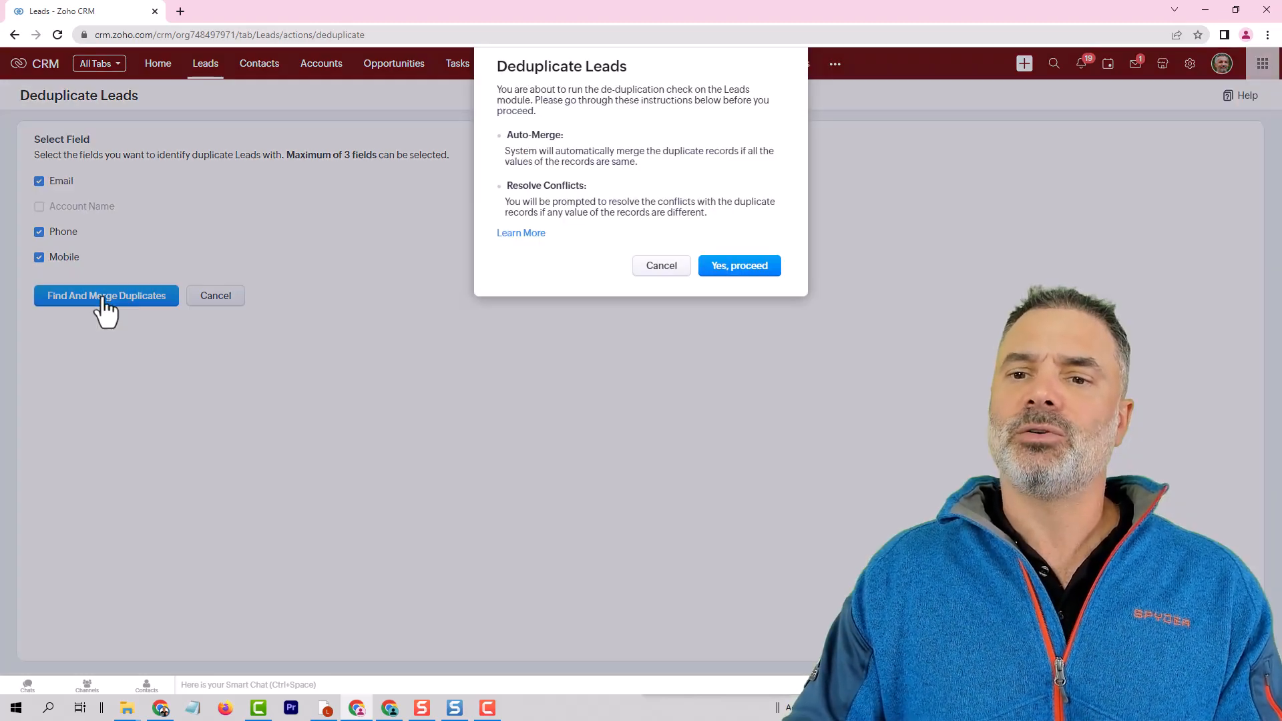
left_click(742, 267)
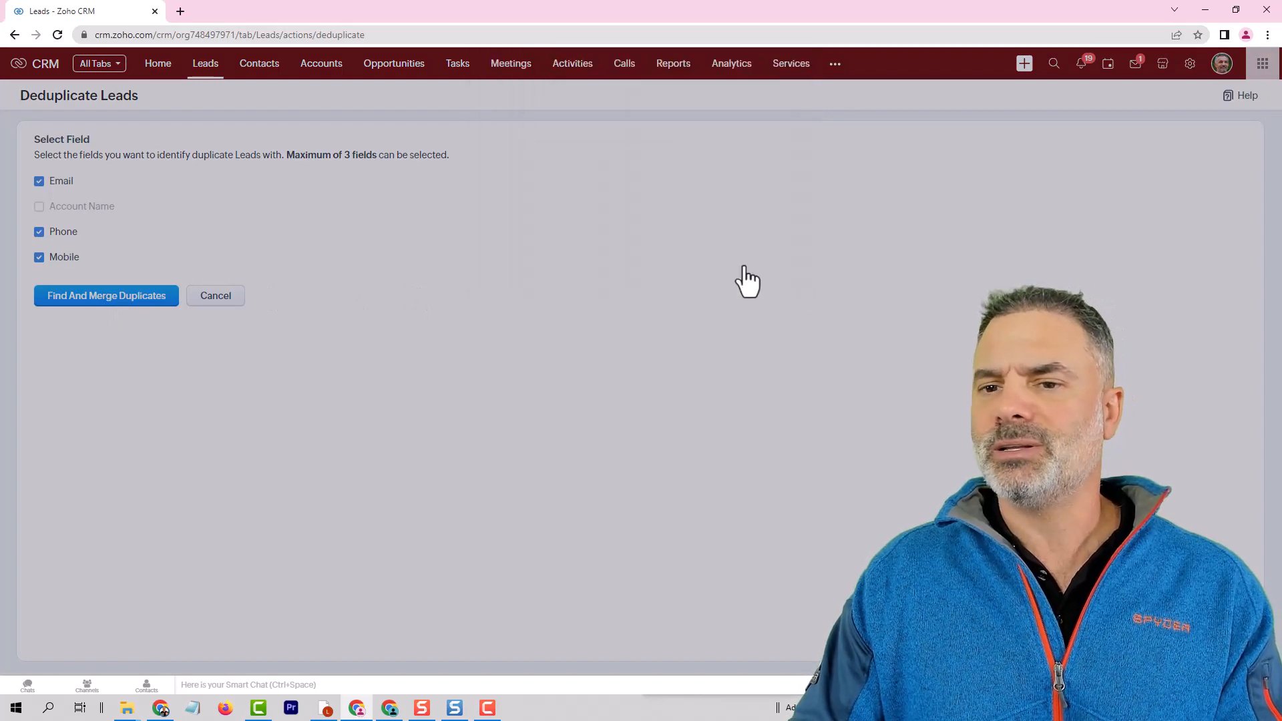
left_click(638, 122)
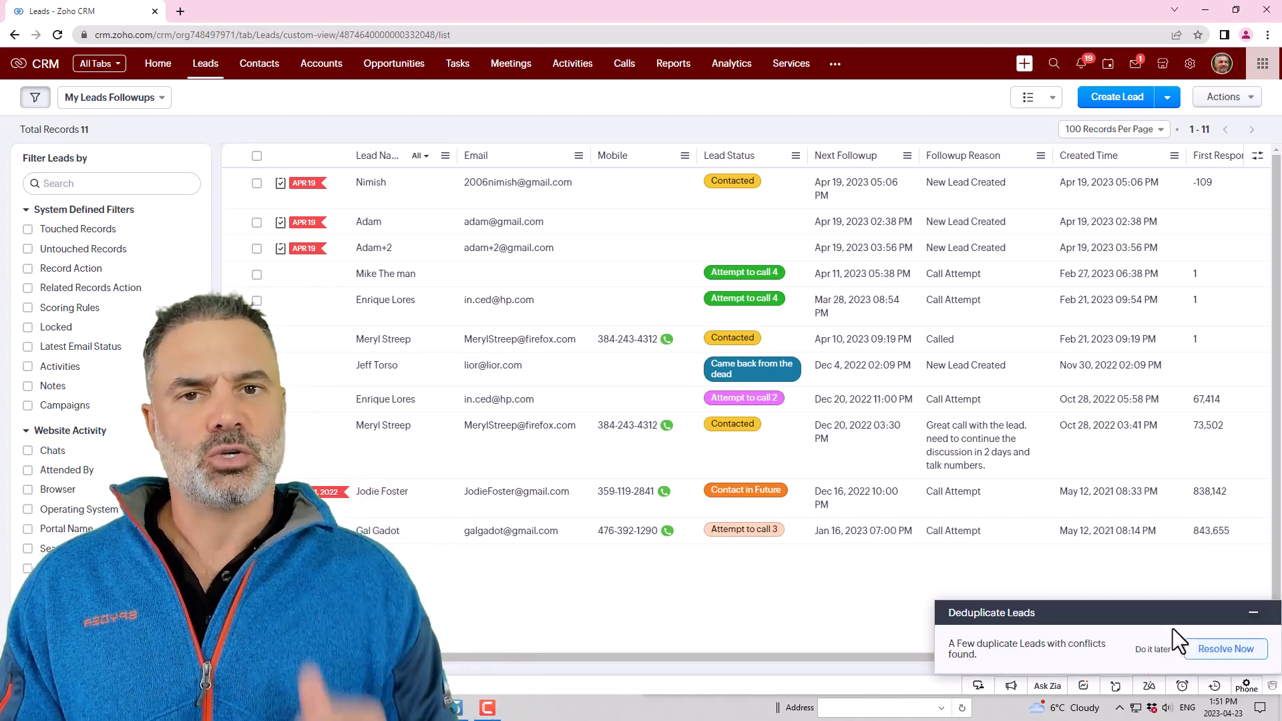
left_click(1225, 649)
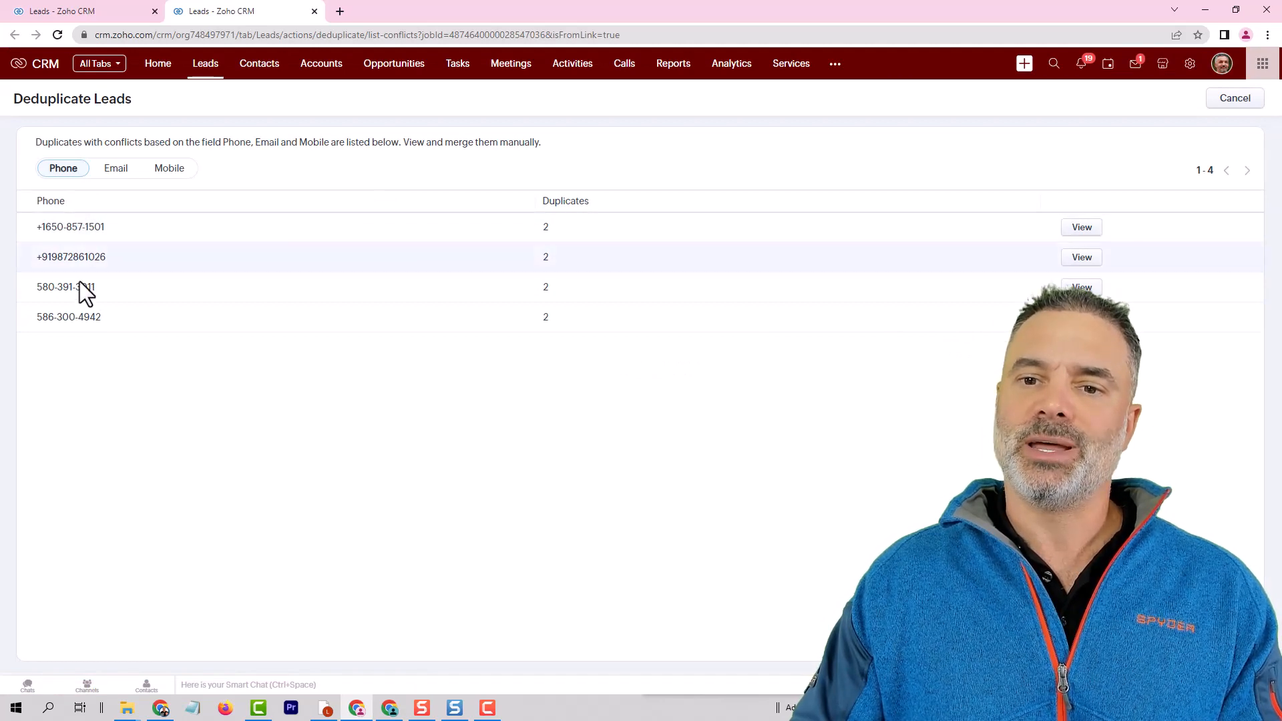
Review the conflicts by Email and by Mobile, and open the first Mobile duplicate pair for merging.
left_click(115, 169)
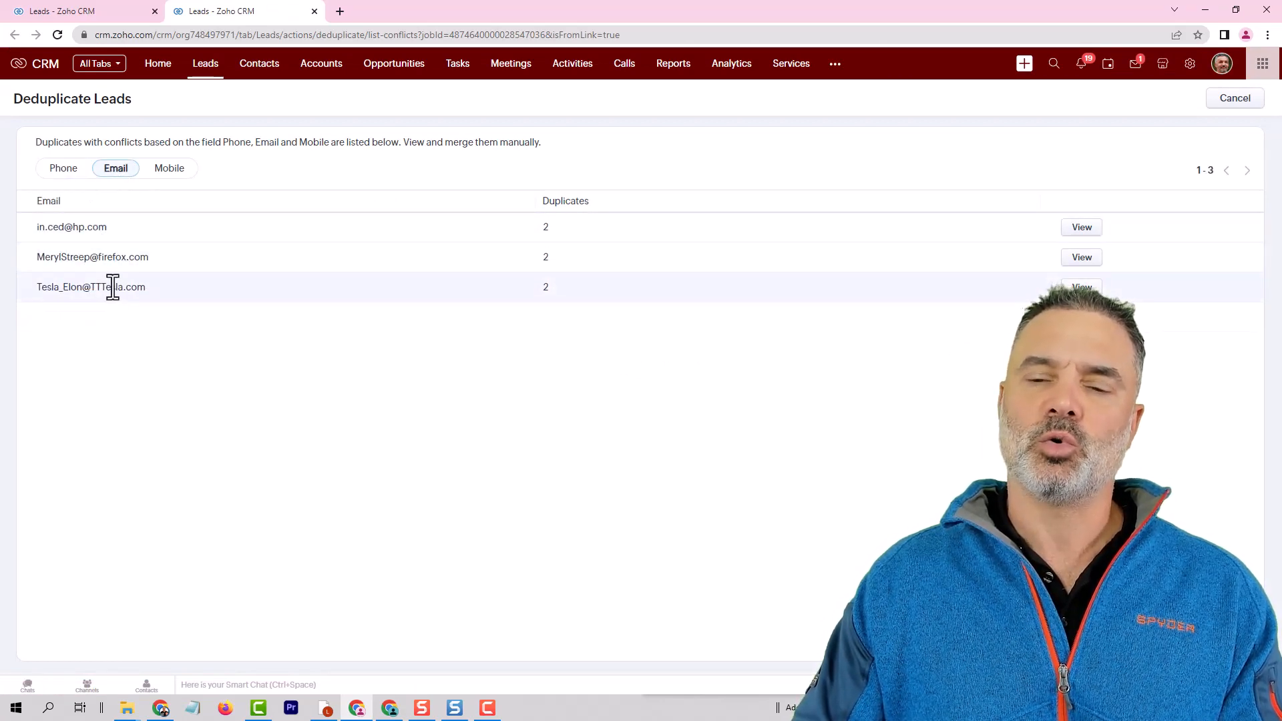
left_click(167, 171)
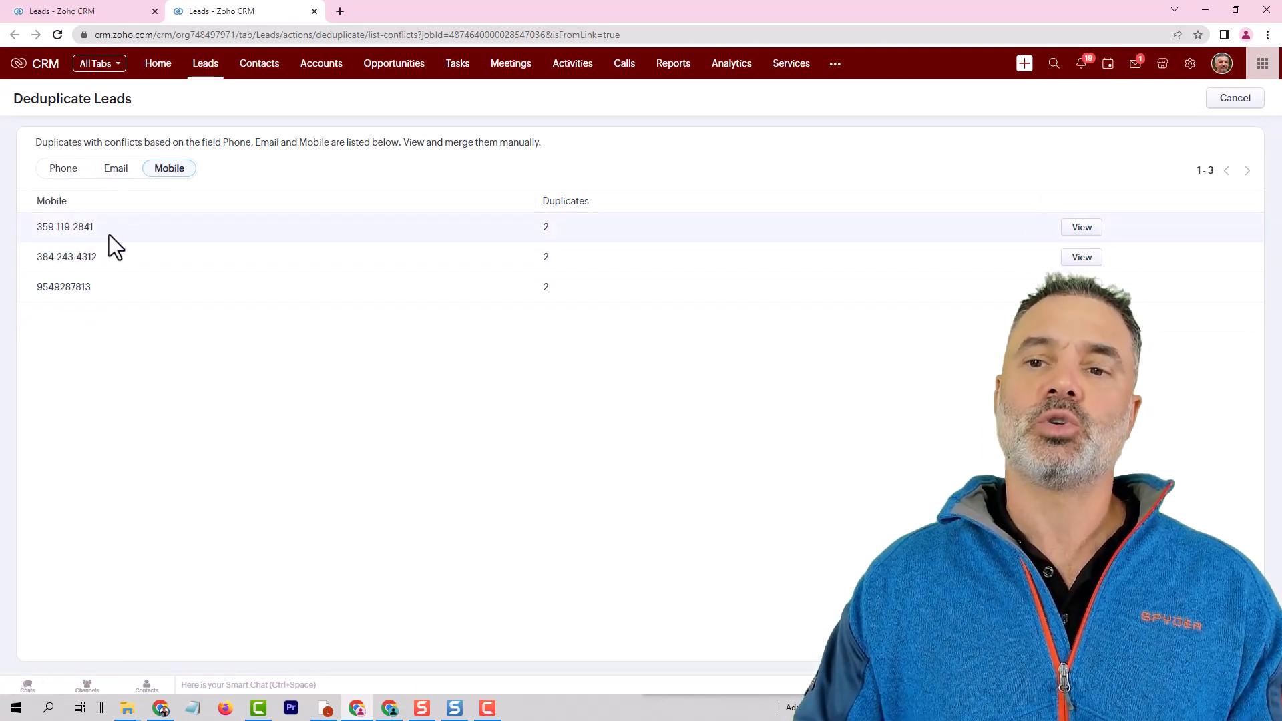
left_click(1080, 228)
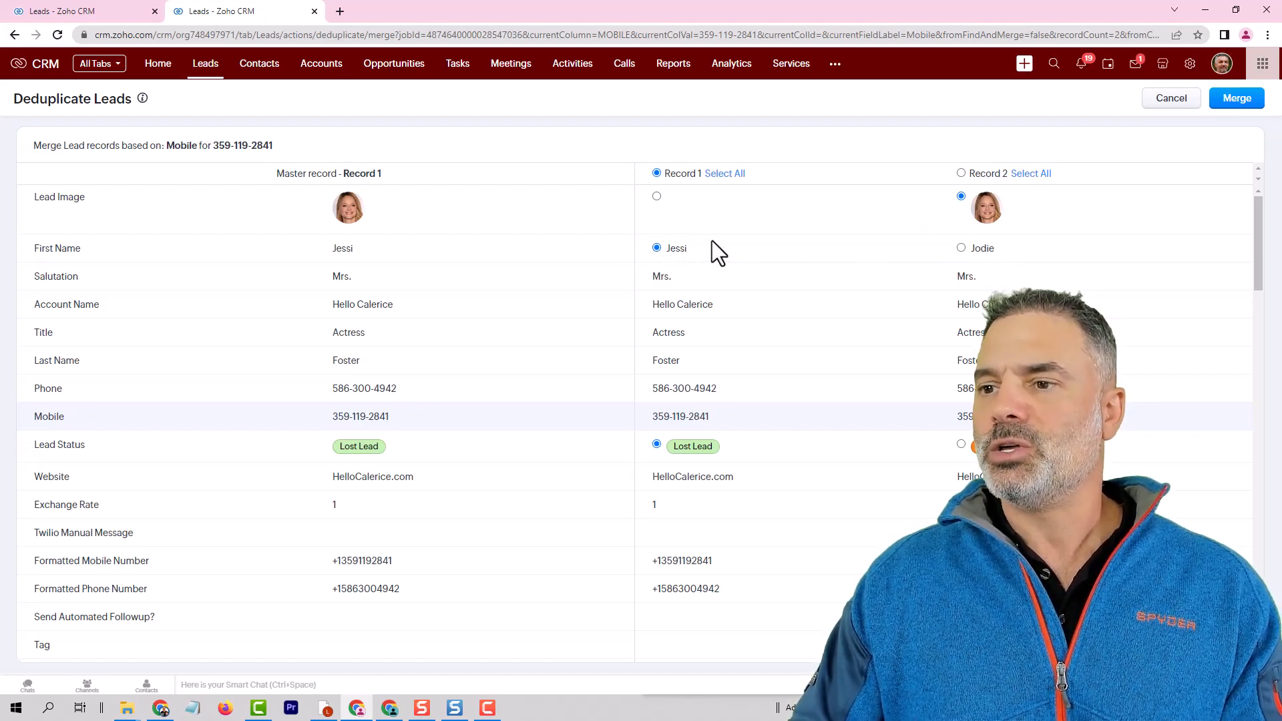
Merge the two lead records, keeping Record 1 as master with its first name and taking the Lost Reason Price from Record 2.
left_click(961, 249)
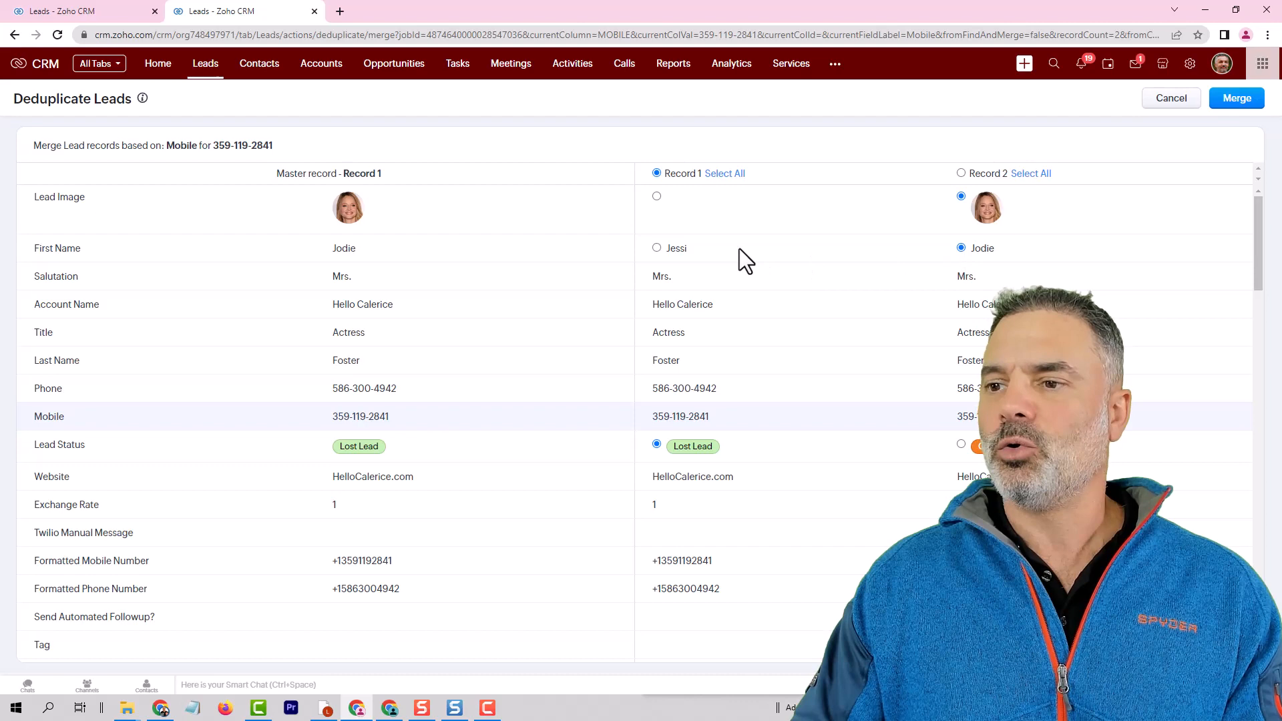
left_click(656, 249)
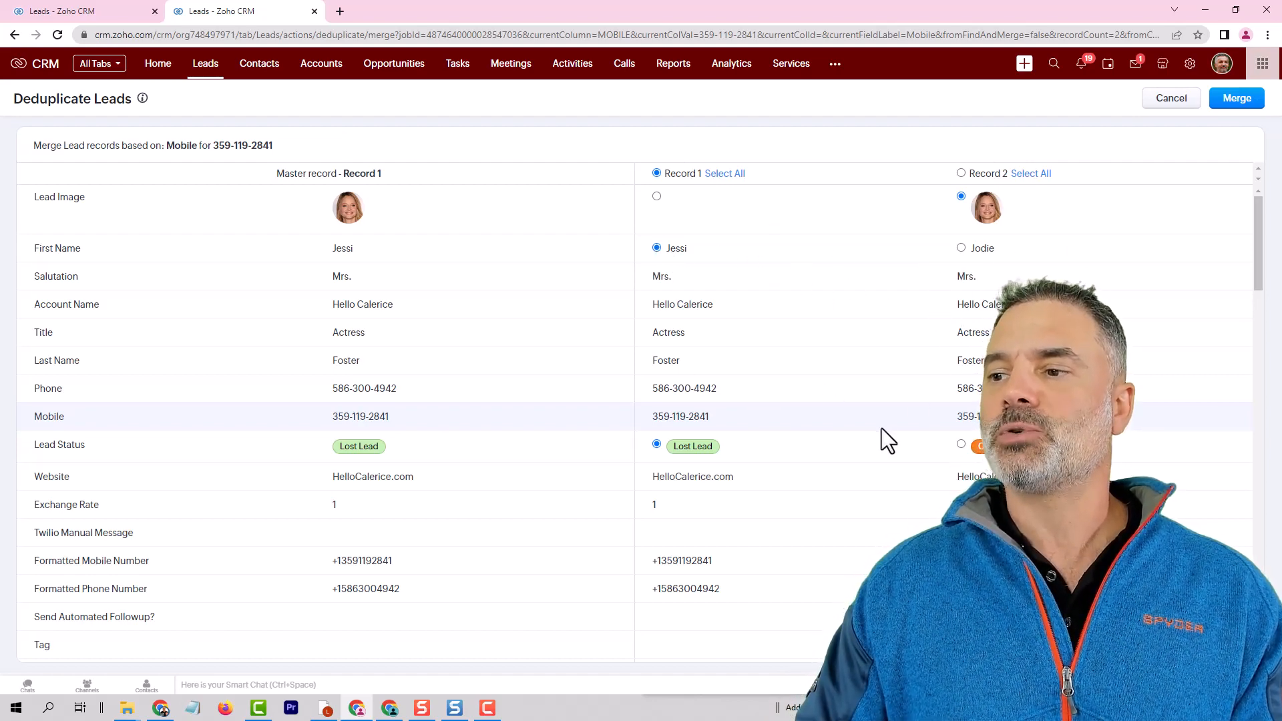
scroll(882, 431, "down", 1)
scroll(888, 430, "down", 4)
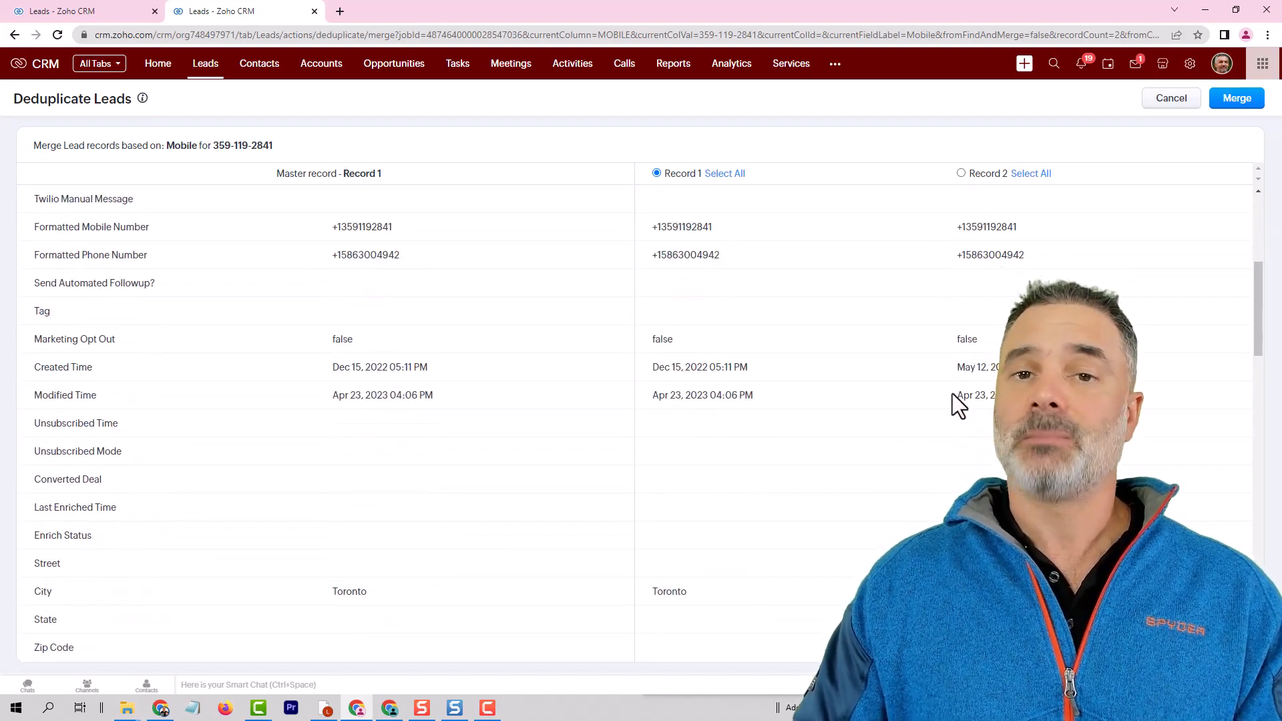
scroll(952, 394, "down", 10)
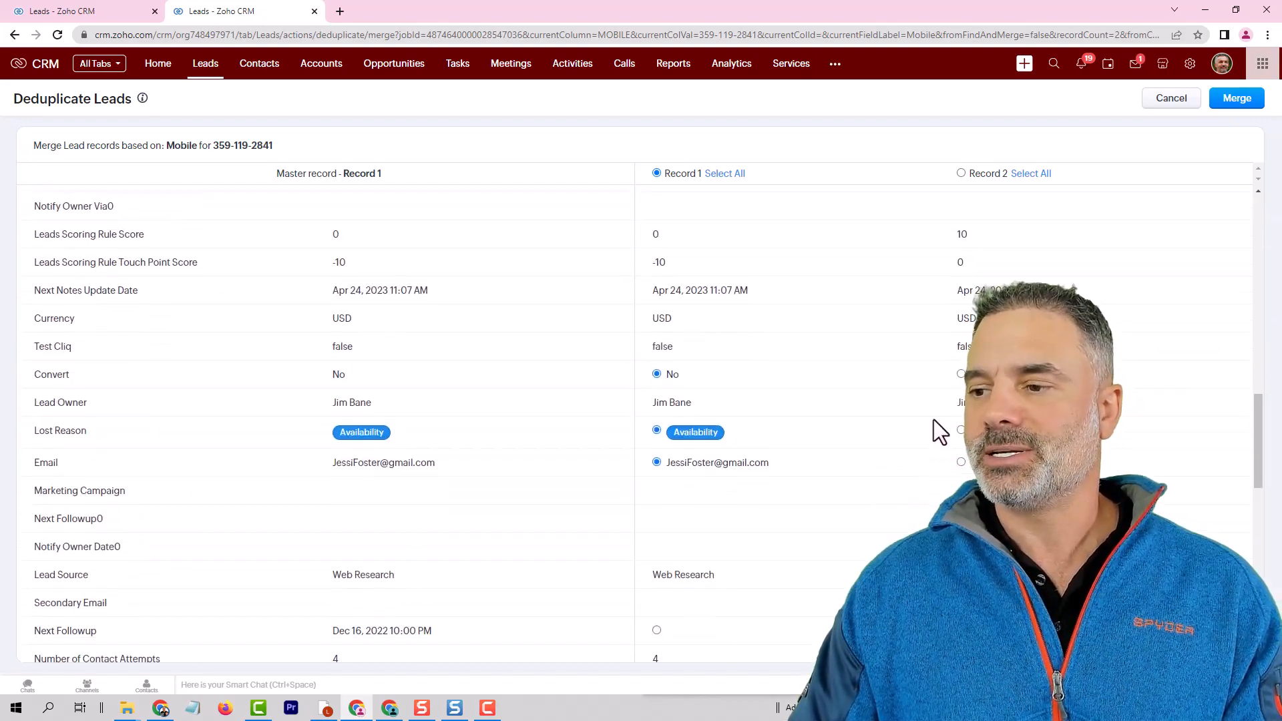
left_click(961, 428)
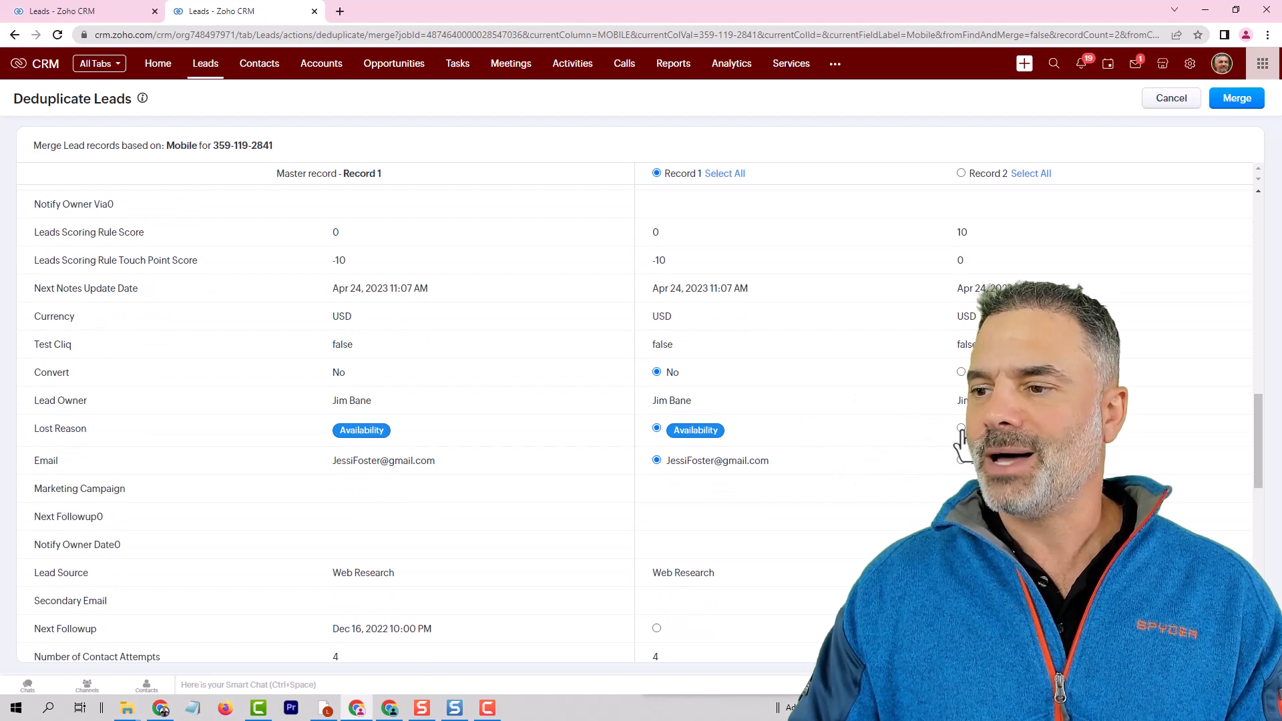
left_click(1243, 99)
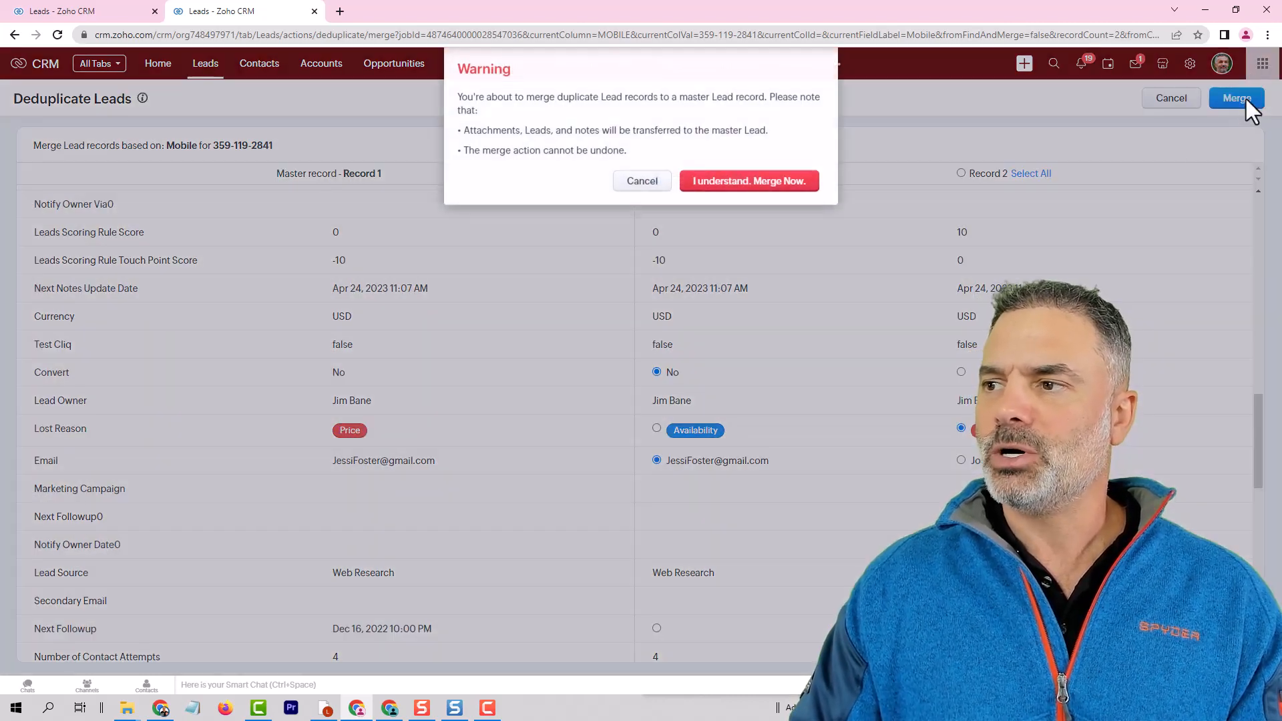
left_click(709, 182)
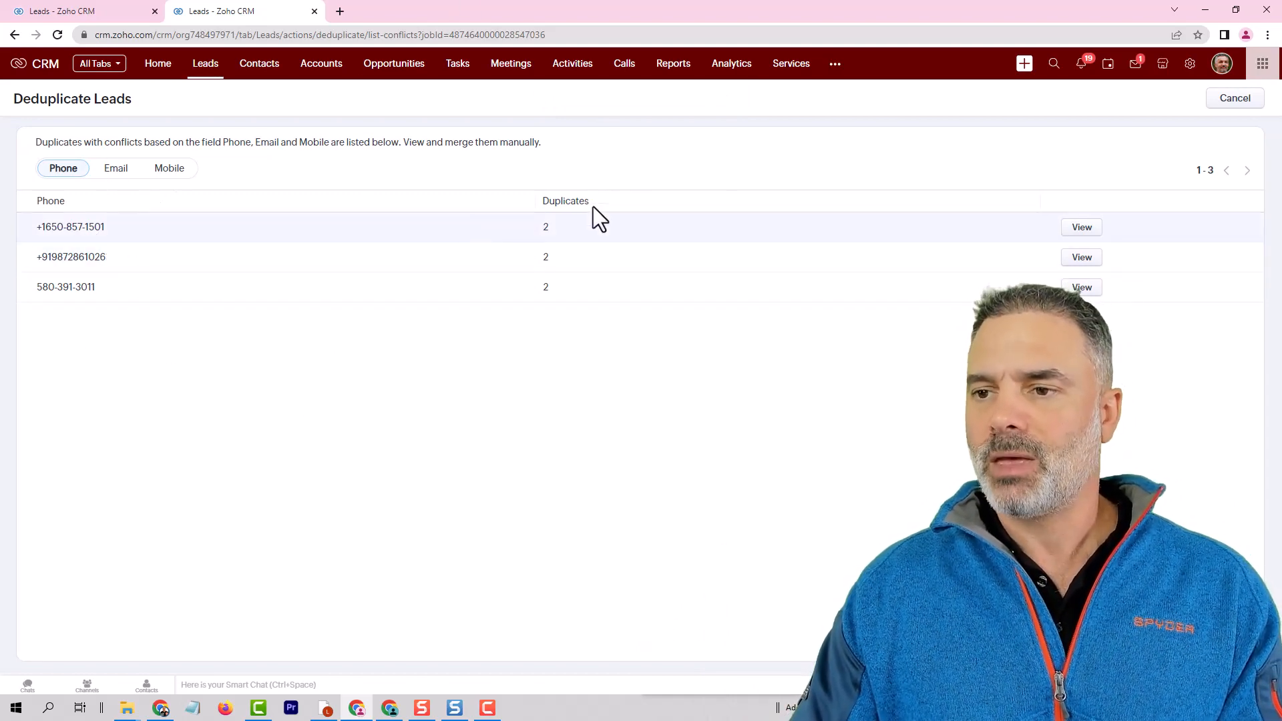
Open the third lead in the Leads list and show the record action for finding and merging its duplicates.
left_click(213, 77)
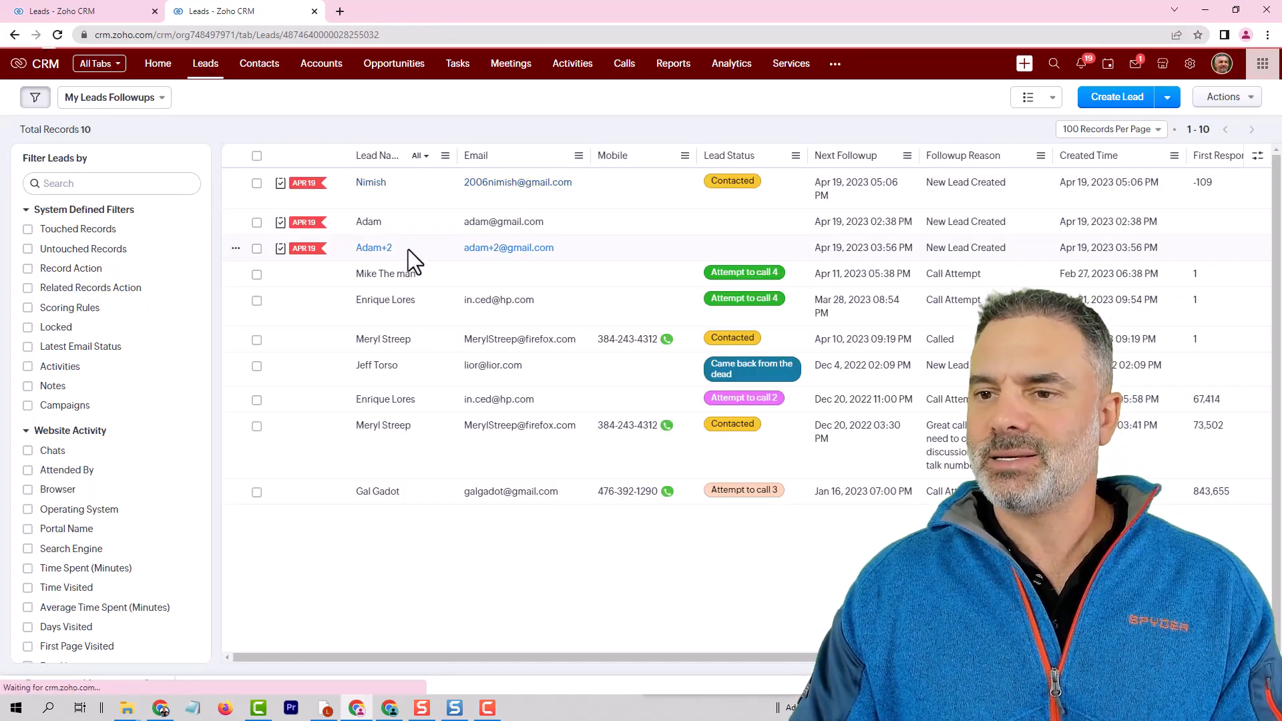
left_click(668, 247)
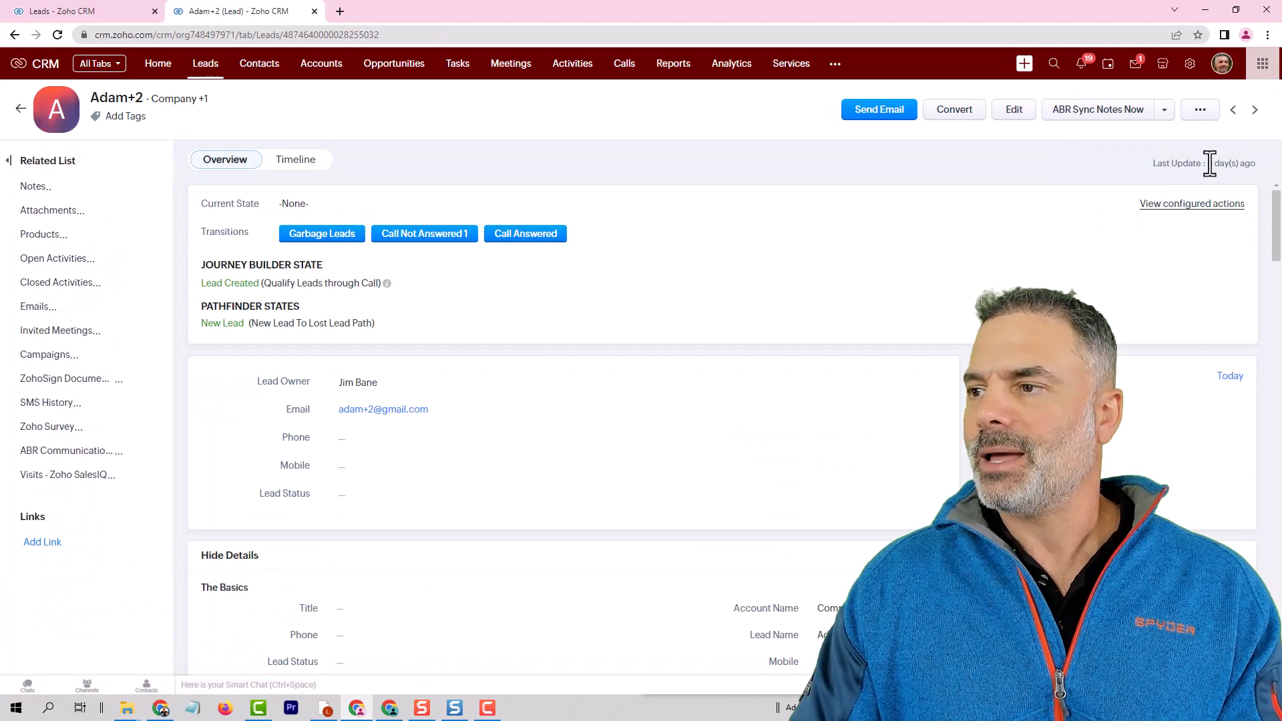
left_click(1205, 113)
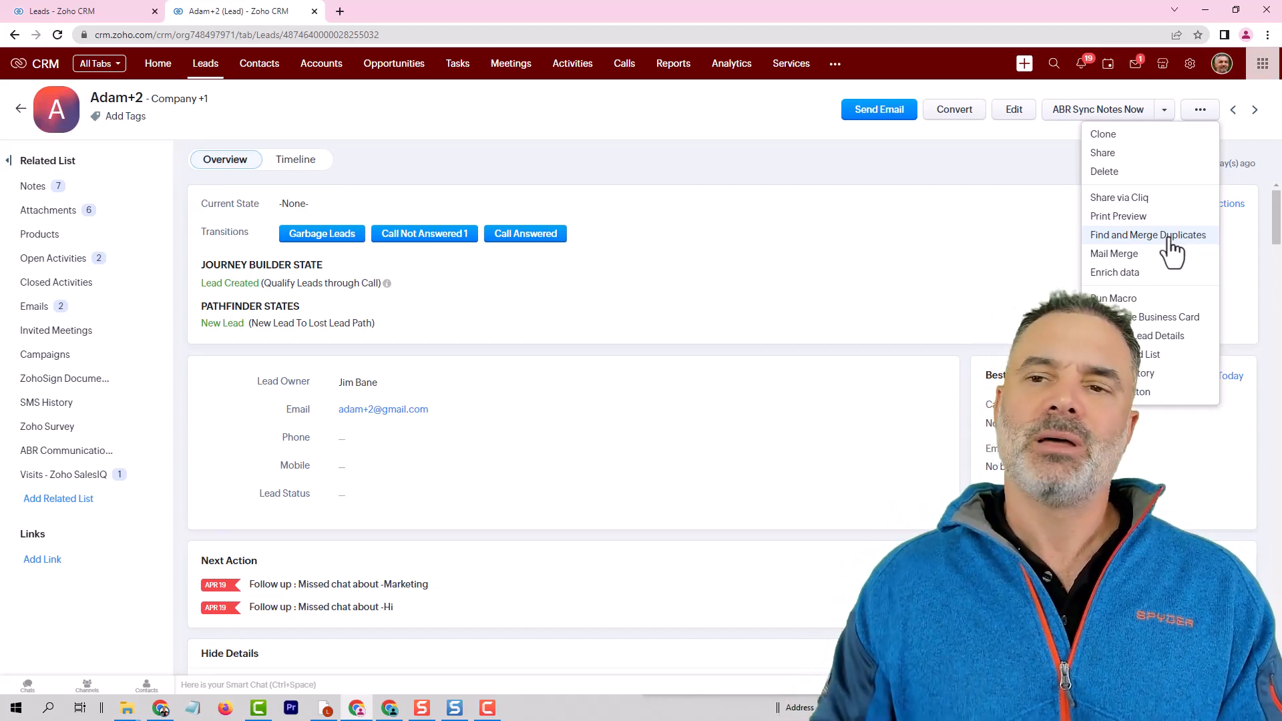
Return to the Leads list and open the Deduplicate Leads page for the whole module.
left_click(200, 63)
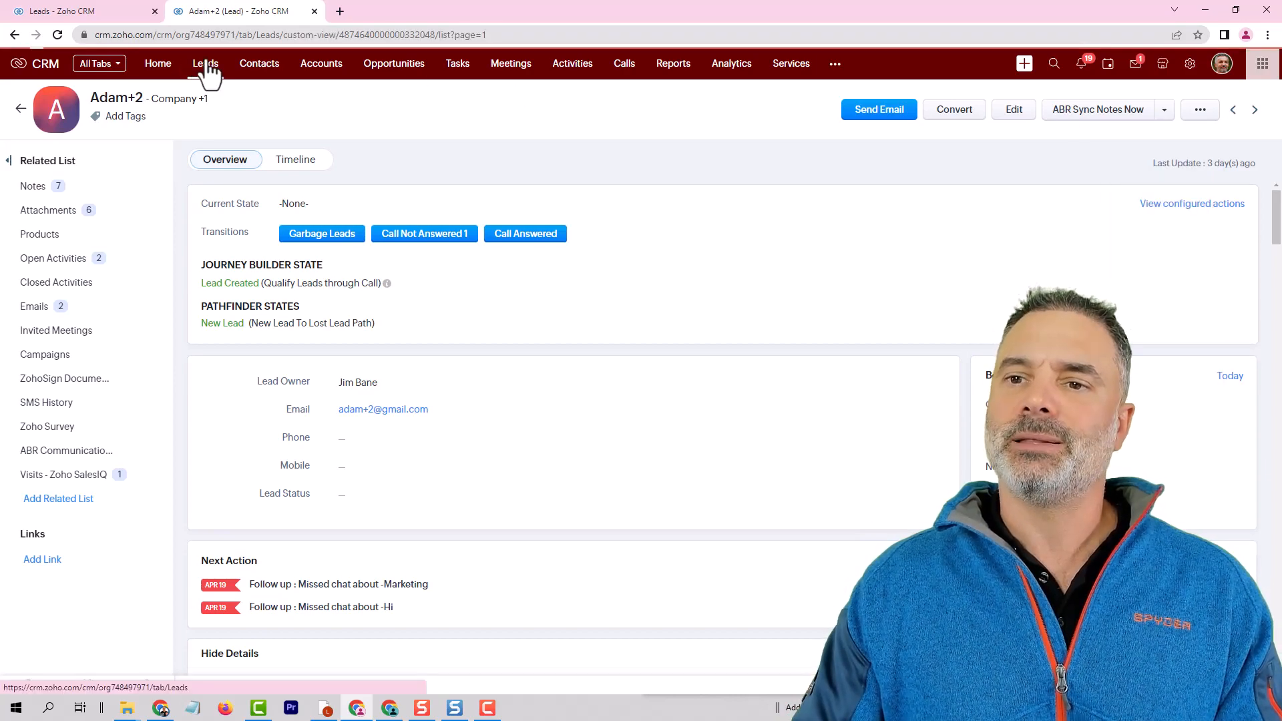
left_click(1223, 97)
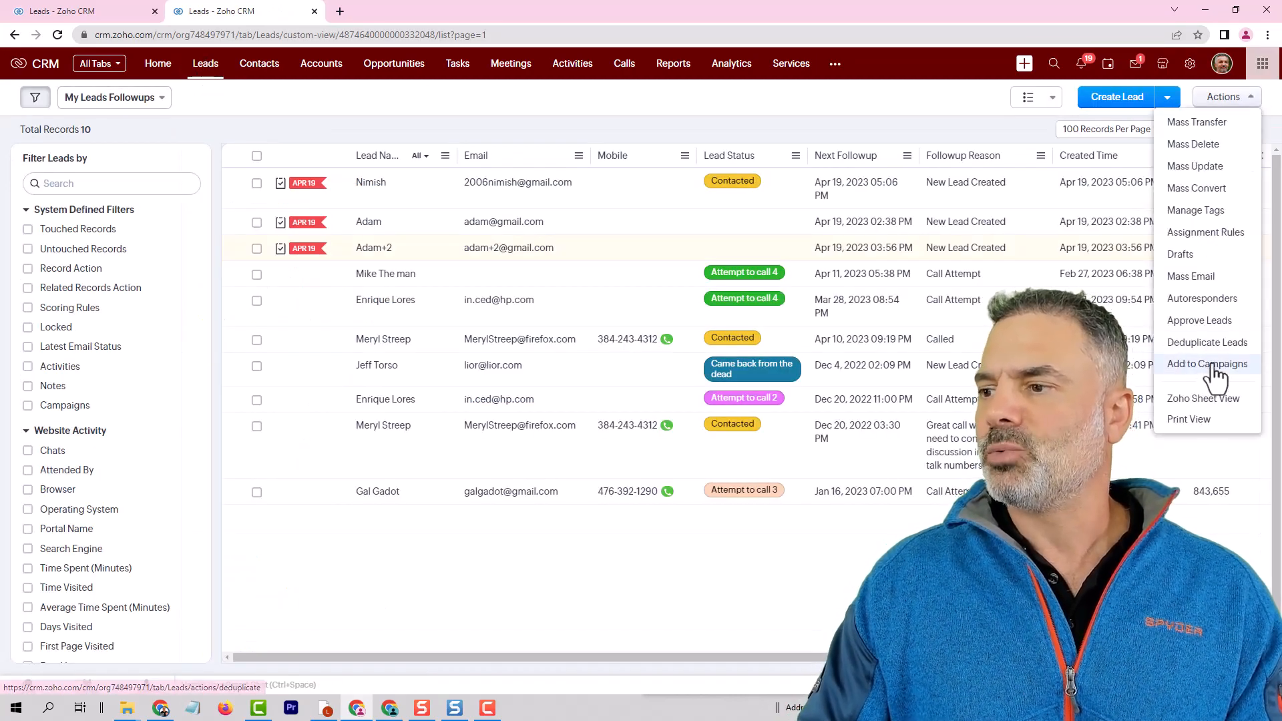
left_click(1209, 343)
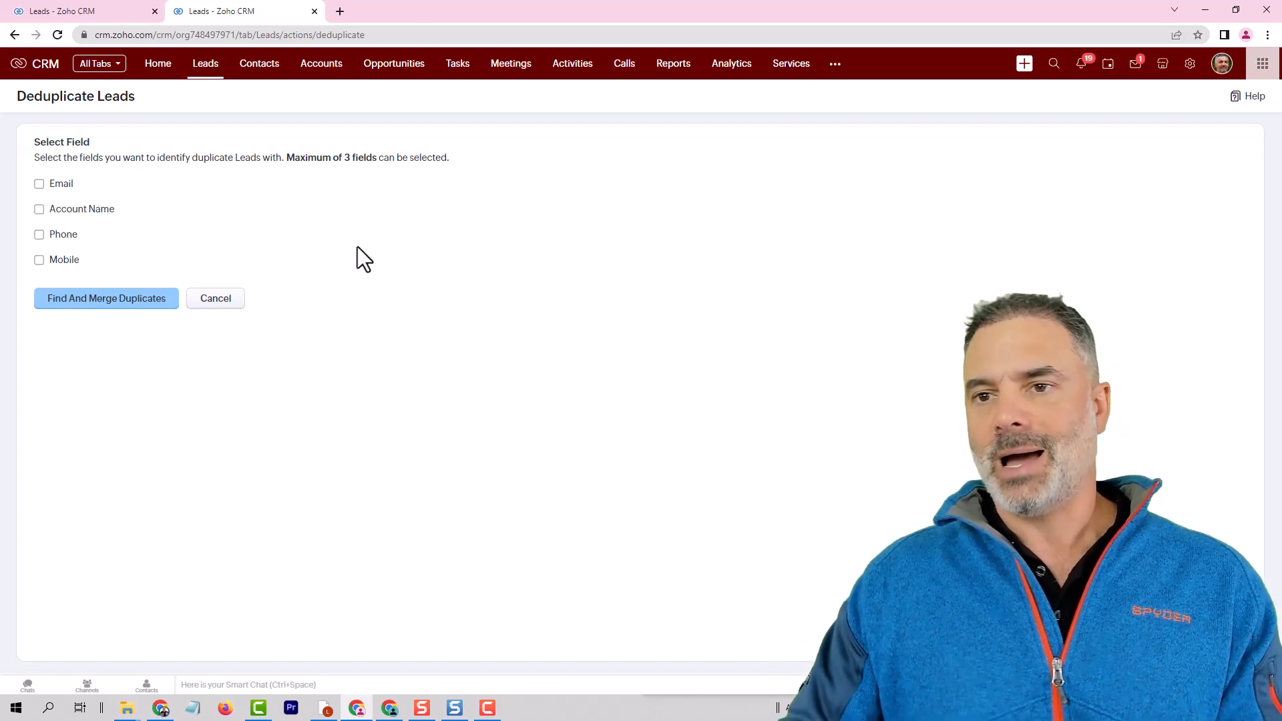
Go back to the Leads list and open the My Leads Followups records in Zoho Sheet View.
left_click(214, 65)
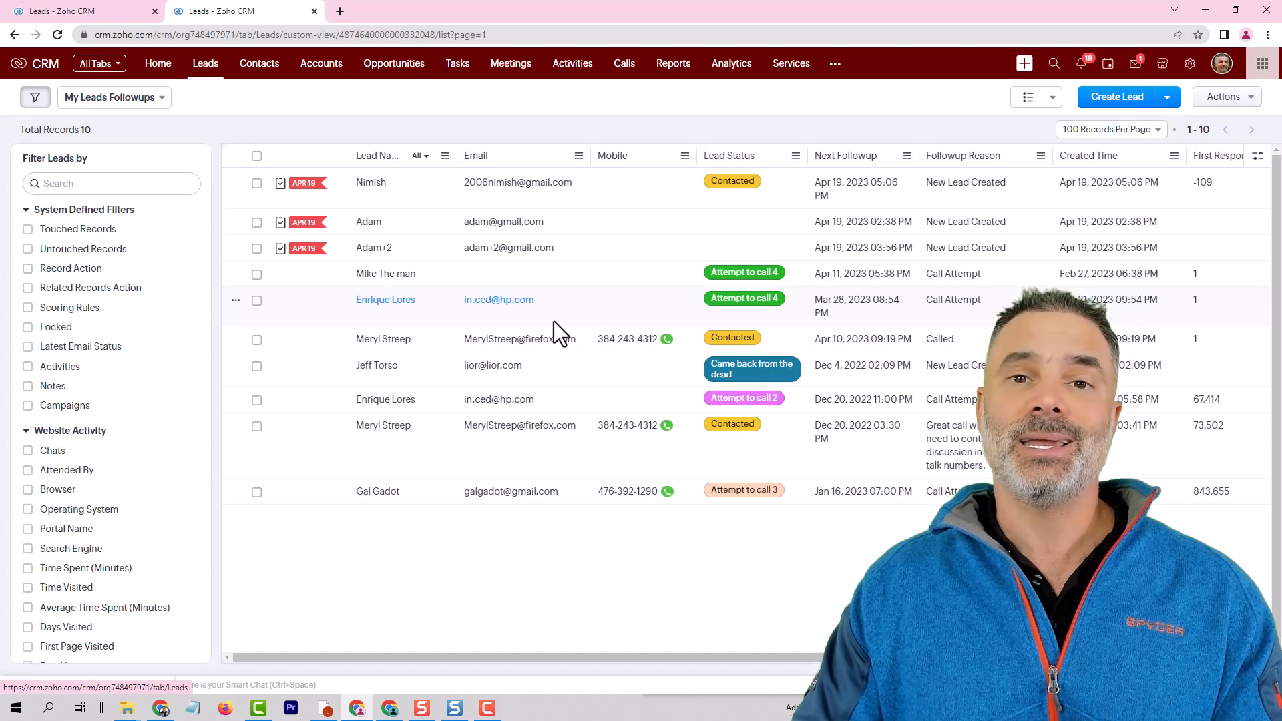
left_click(1234, 97)
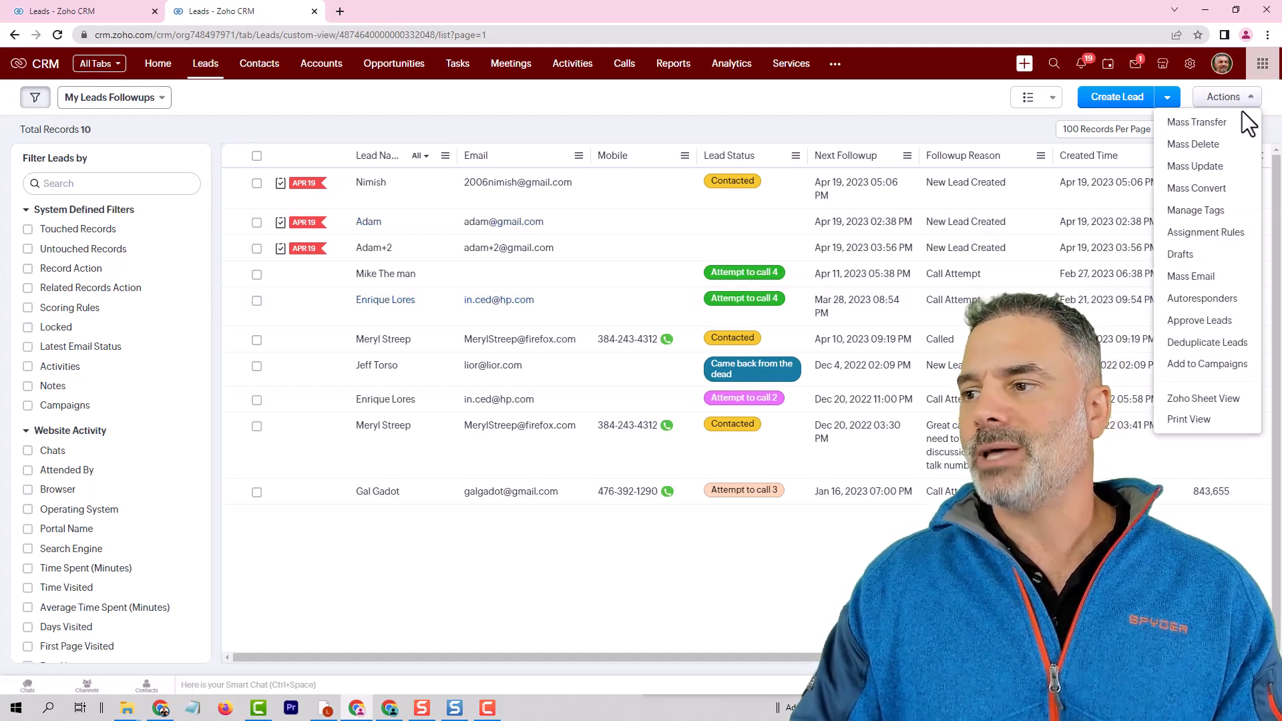
left_click(1211, 399)
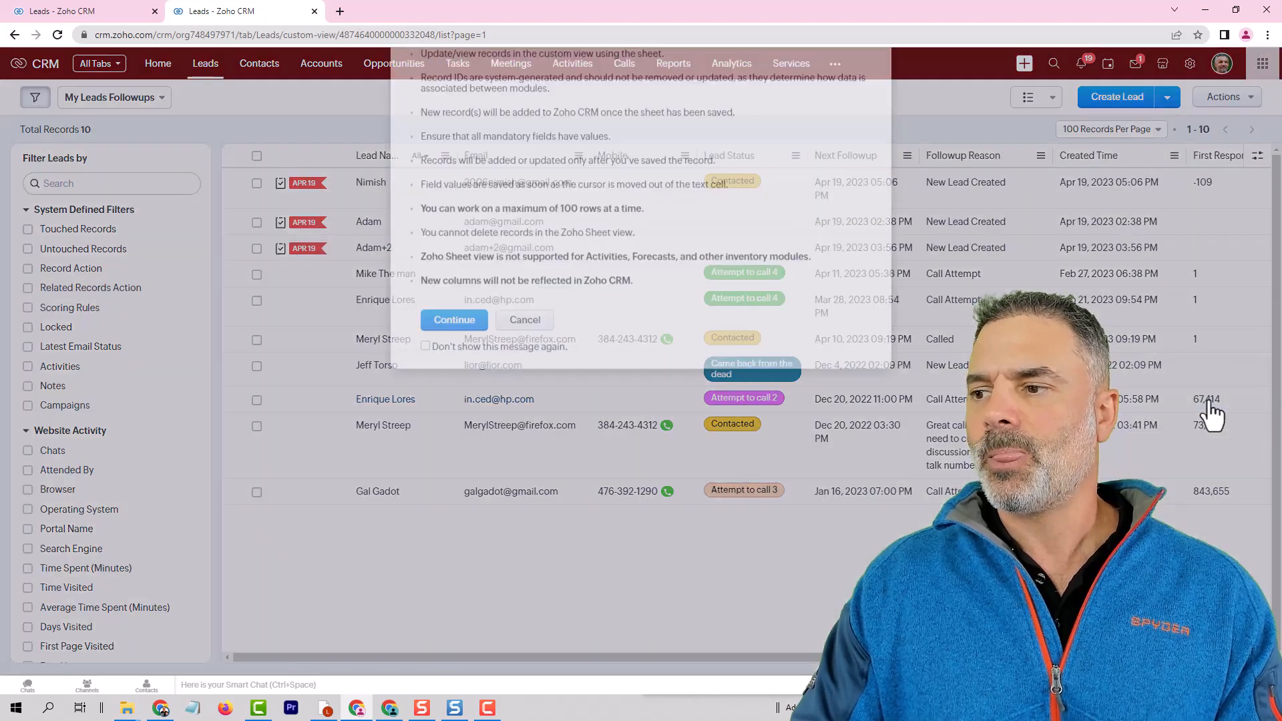
left_click(455, 371)
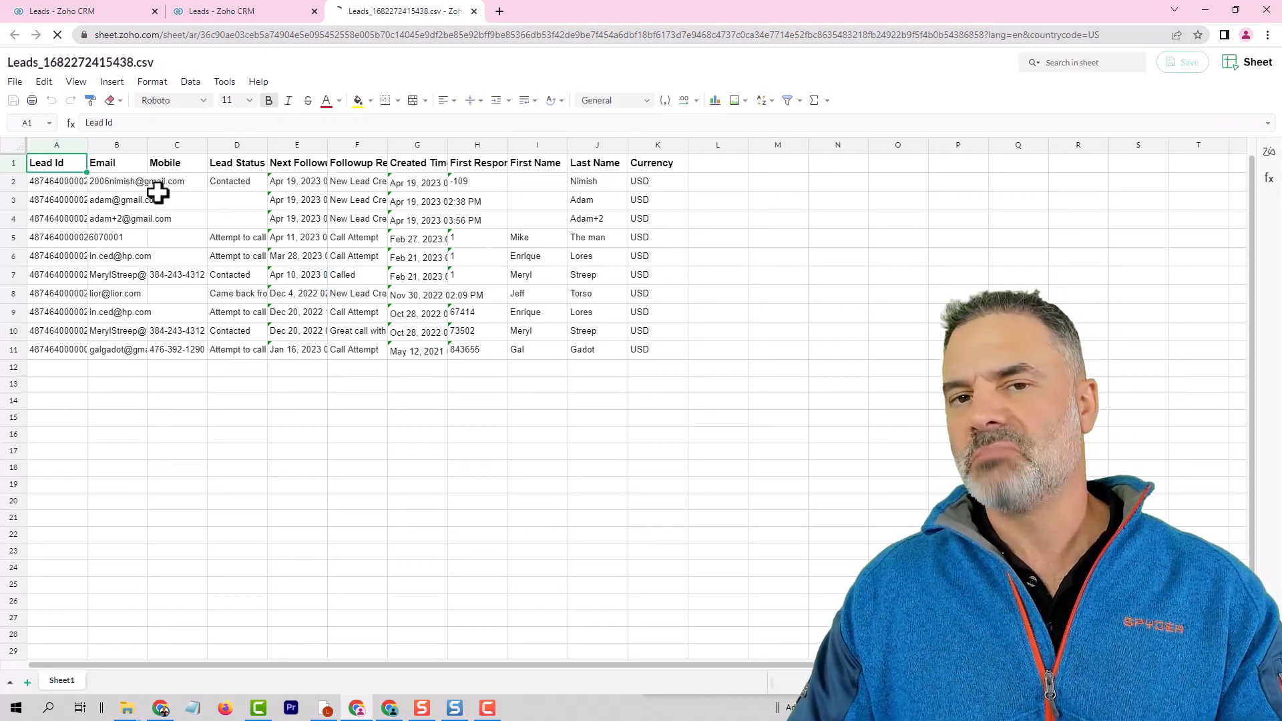
Replace the lead's first name in cell I8 and save the sheet, returning to a refreshed Leads list.
double_click(538, 292)
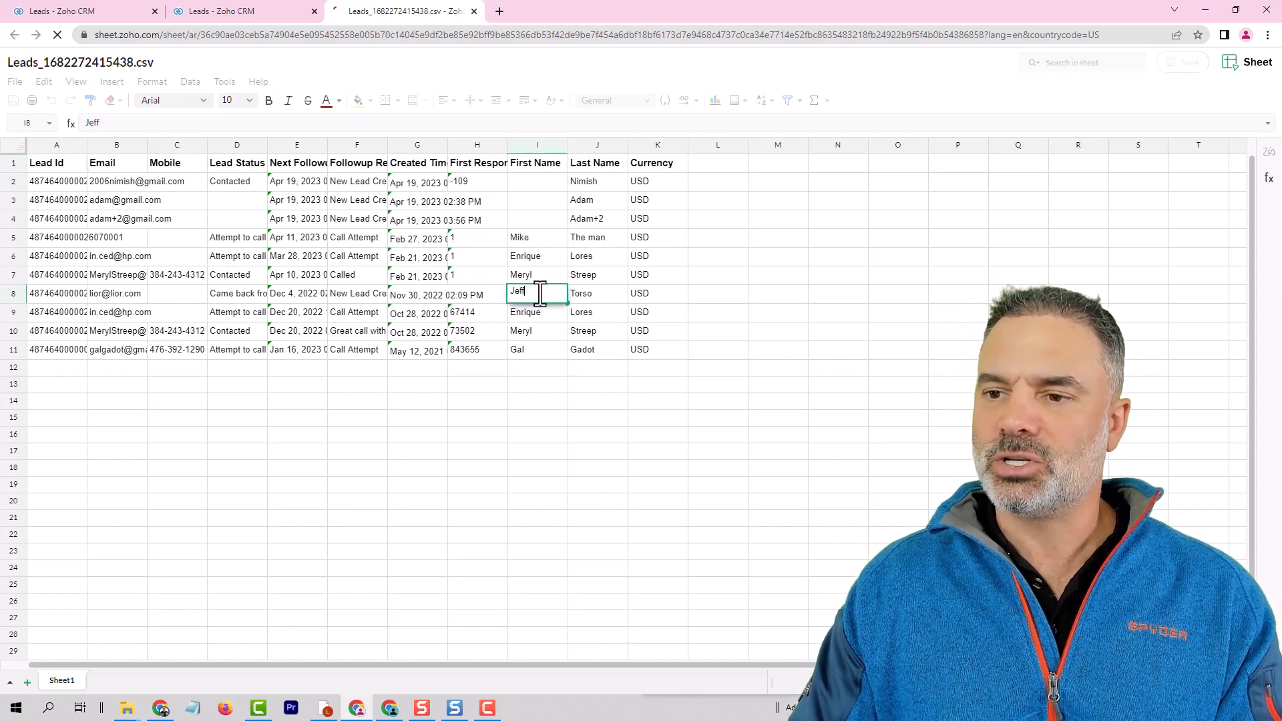
double_click(539, 300)
type("Tom")
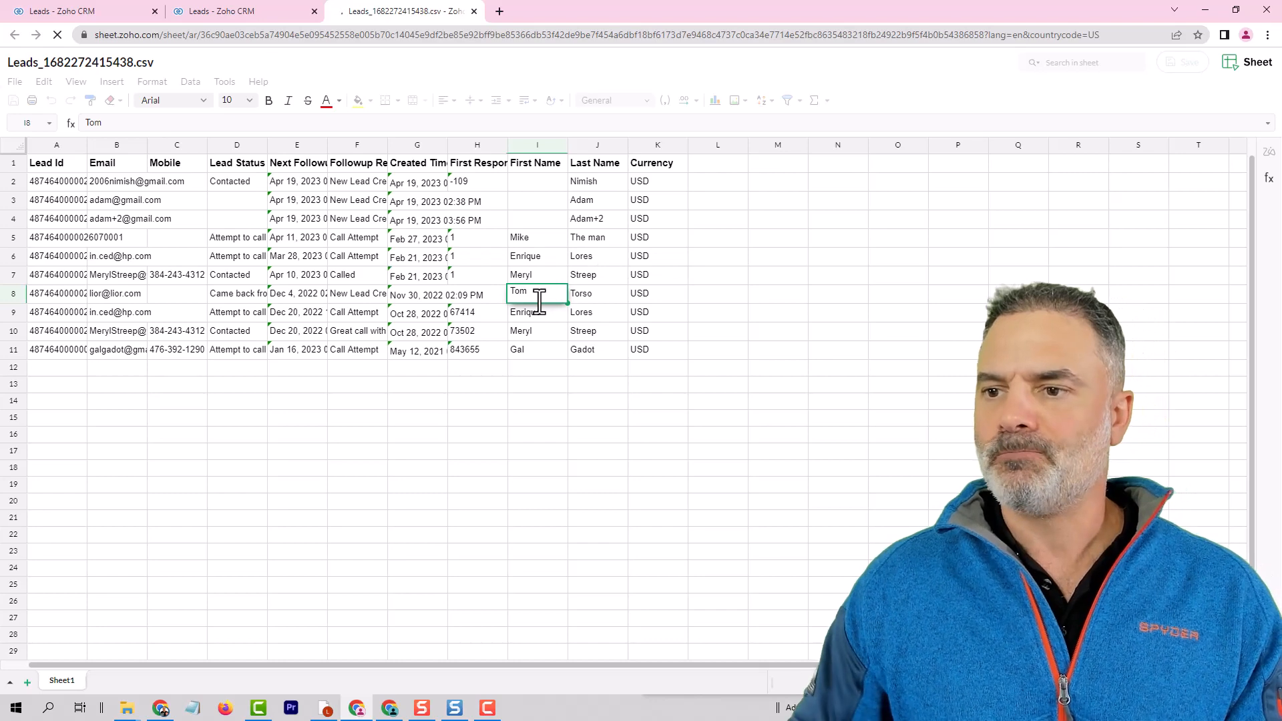
key("Return")
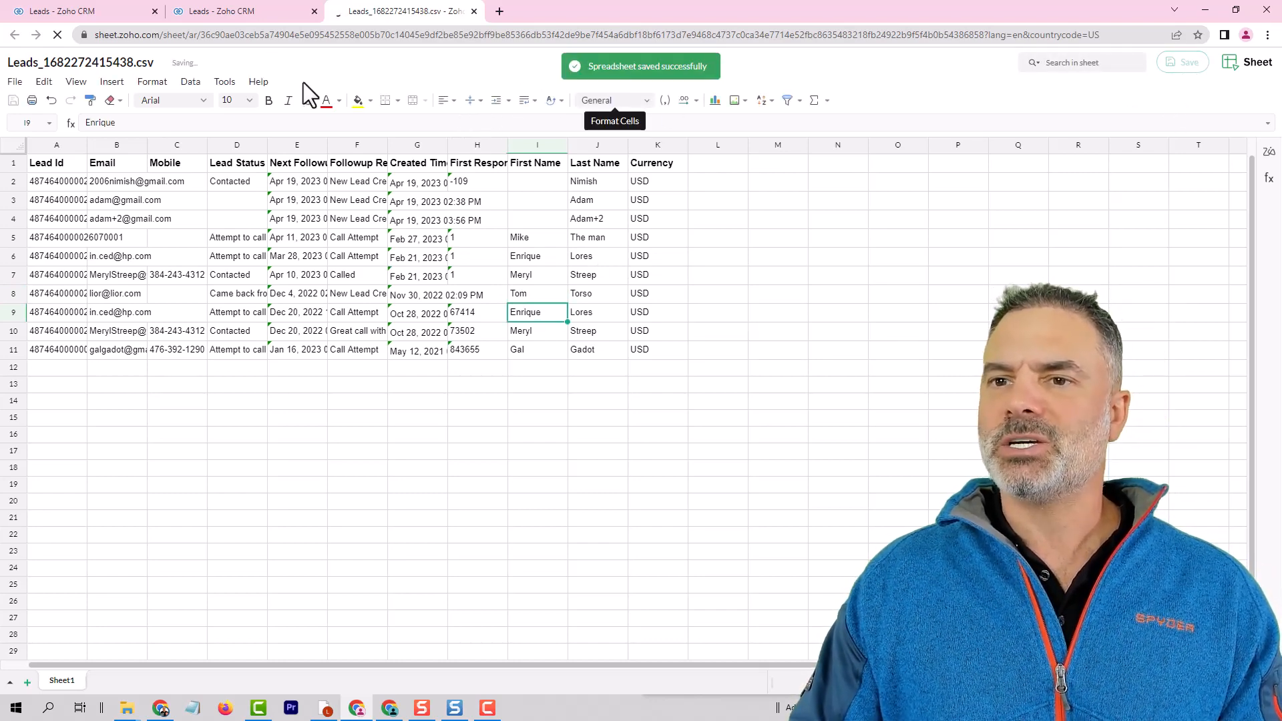
left_click(473, 11)
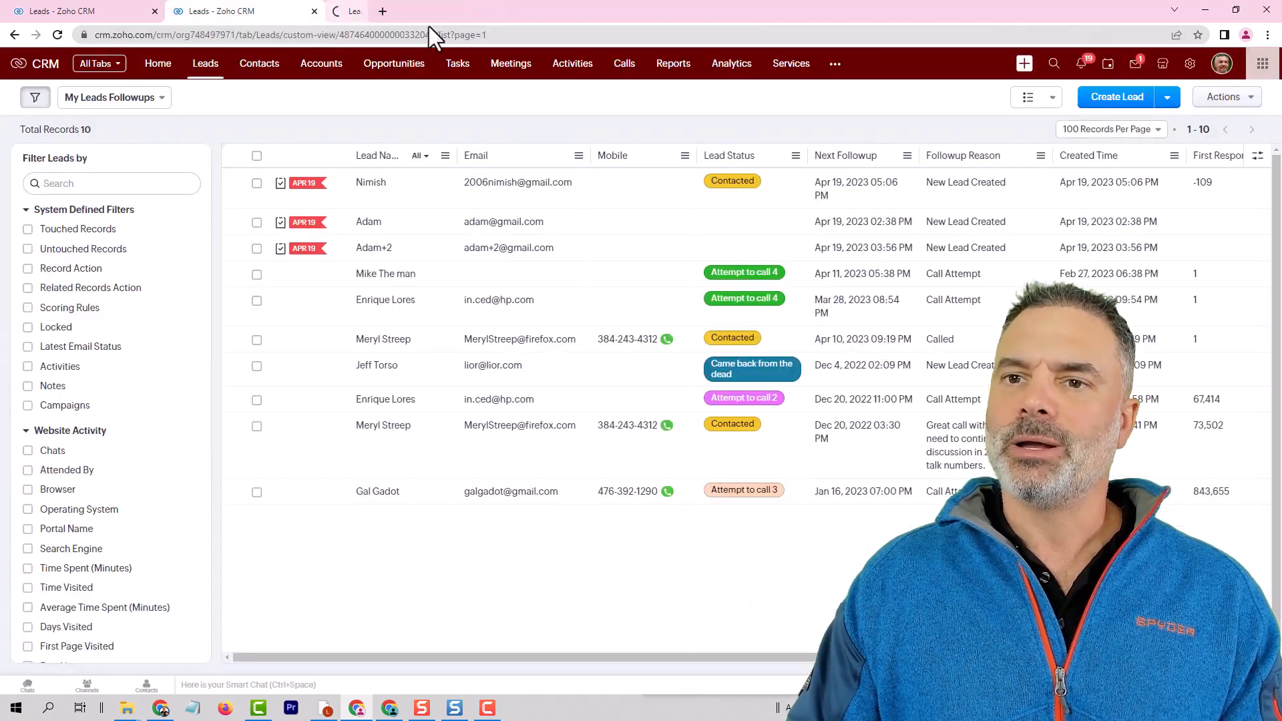
left_click(58, 35)
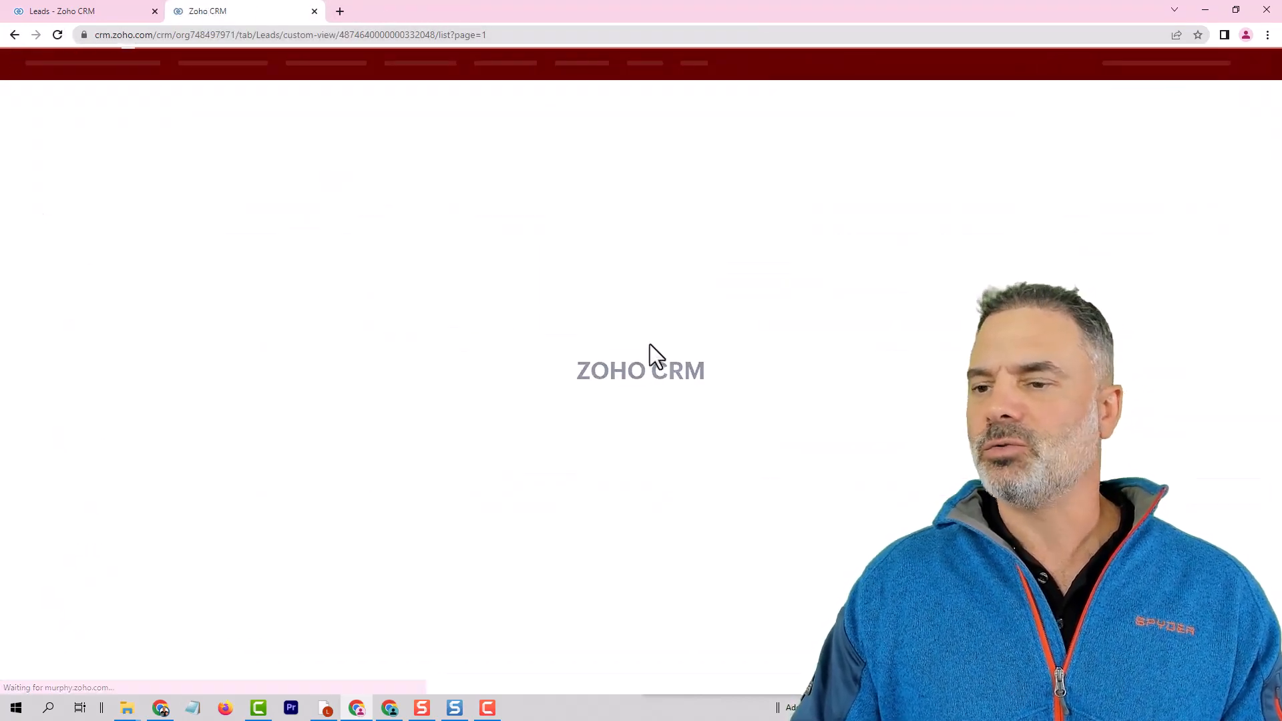